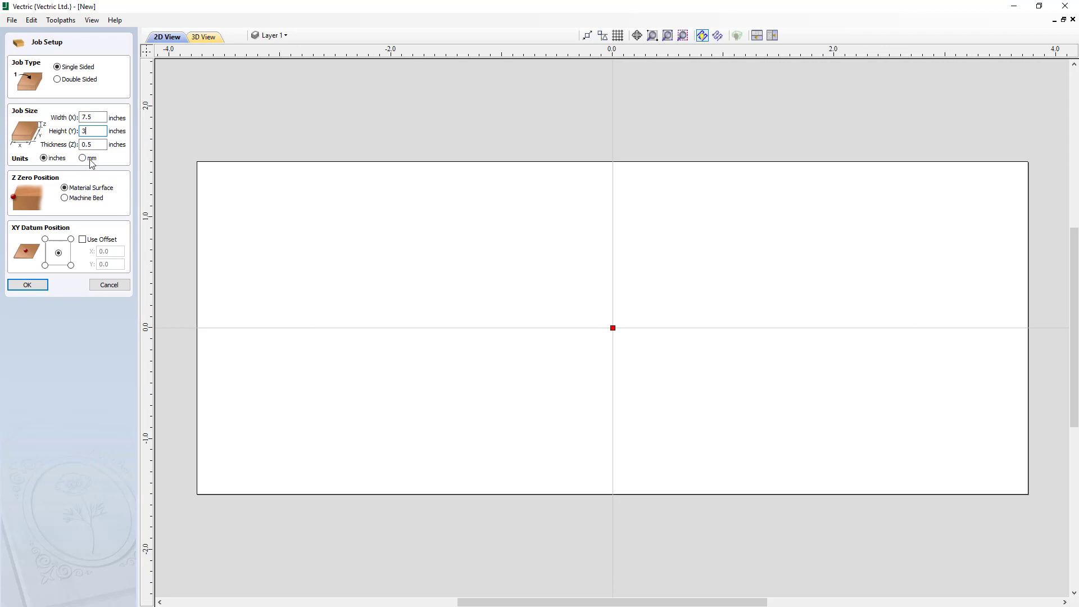
# - Set the job's material thickness to 0.25 inches and accept the job setup
pyautogui.moveTo(96, 145); pyautogui.dragTo(80, 144)
pyautogui.write('.')
pyautogui.click(39, 288)
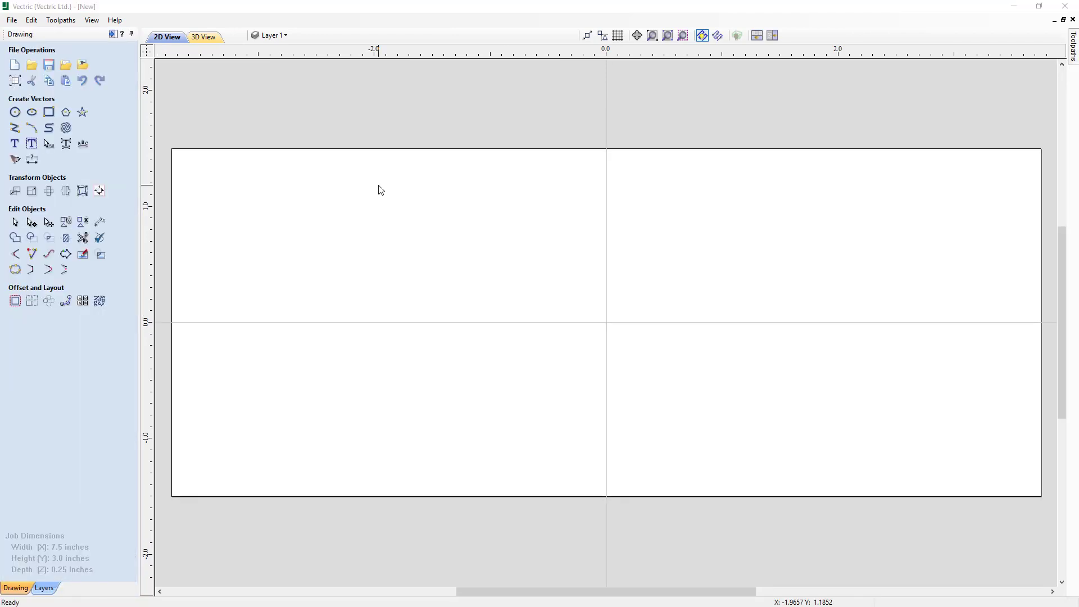
# - Create a 6.8 by 2.4 inch rectangle centred at X 0, Y 0, with radiused external corners of 0.15 inches
pyautogui.click(49, 113)
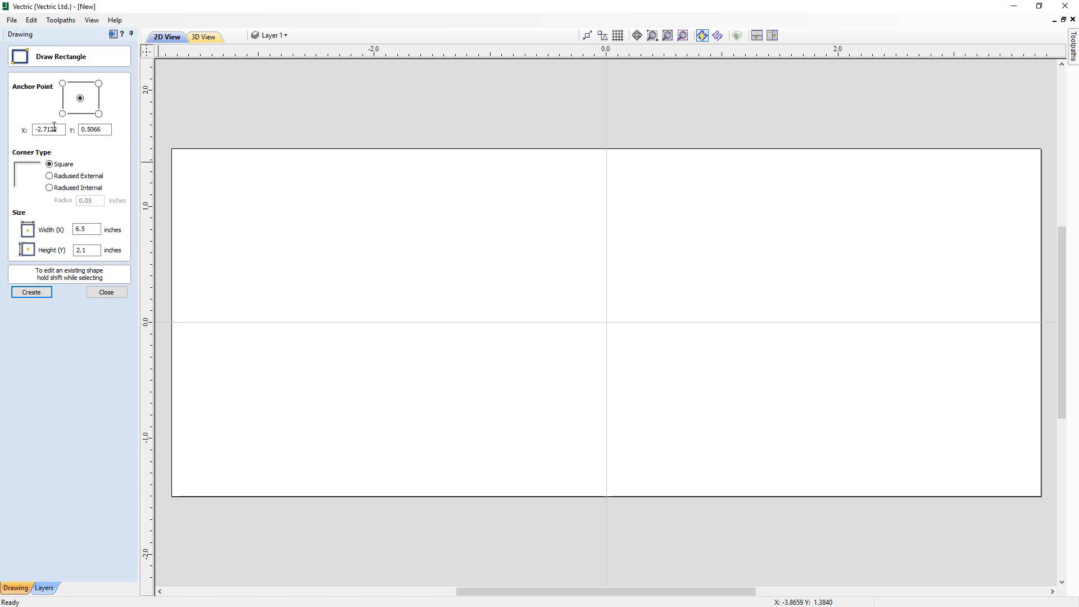
pyautogui.moveTo(59, 129); pyautogui.dragTo(34, 131)
pyautogui.write('0')
pyautogui.moveTo(103, 130); pyautogui.dragTo(81, 130)
pyautogui.press('BackSpace')
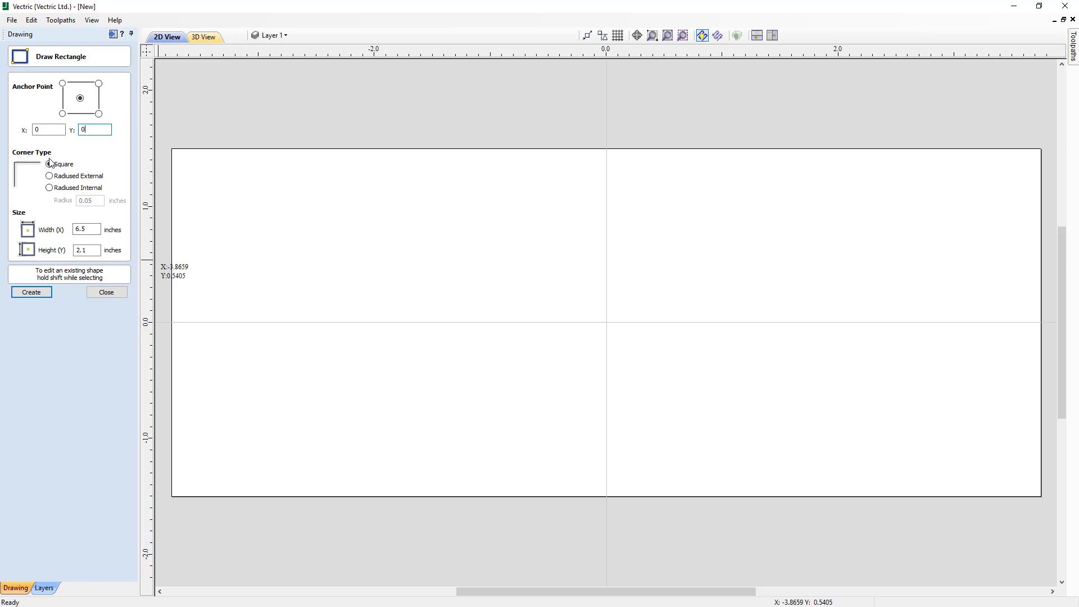
pyautogui.click(50, 176)
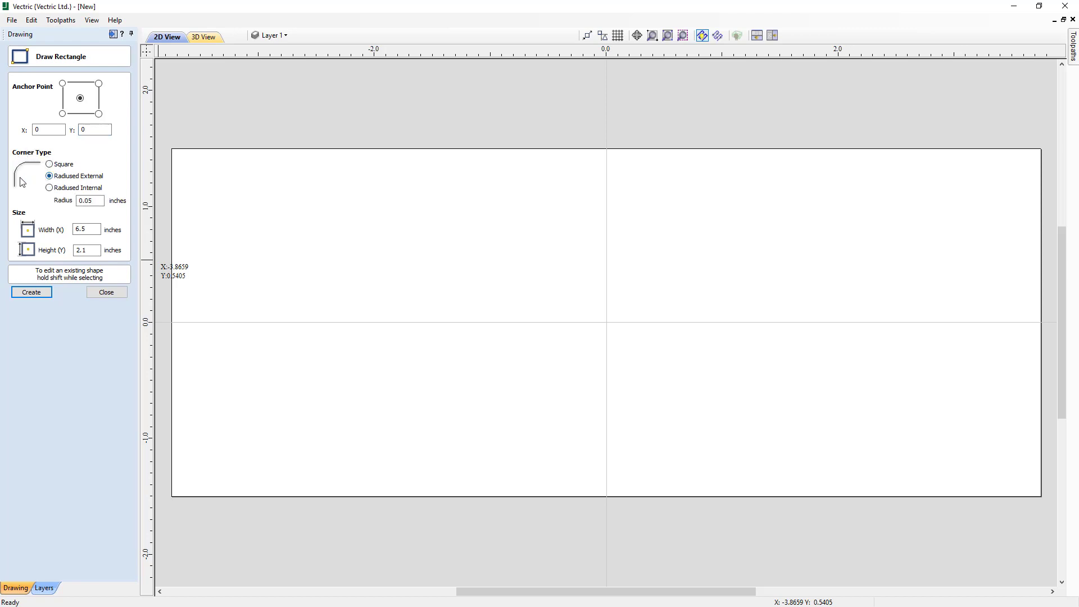
pyautogui.click(49, 187)
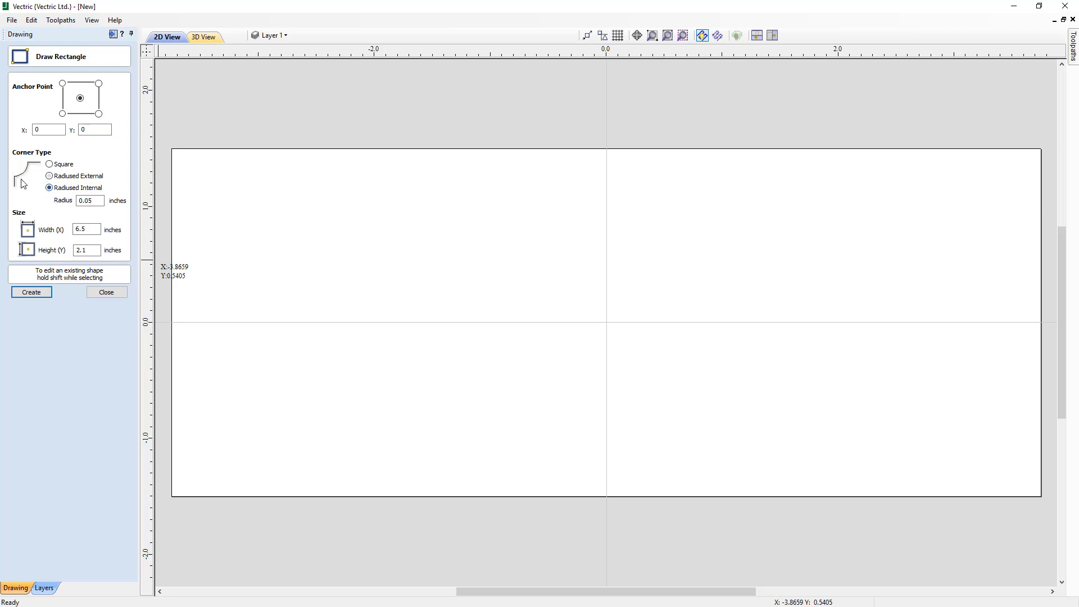
pyautogui.click(50, 177)
pyautogui.click(89, 201)
pyautogui.moveTo(87, 203); pyautogui.dragTo(86, 204)
pyautogui.write('15')
pyautogui.doubleClick(75, 230)
pyautogui.write('6')
pyautogui.press('Tab')
pyautogui.click(40, 293)
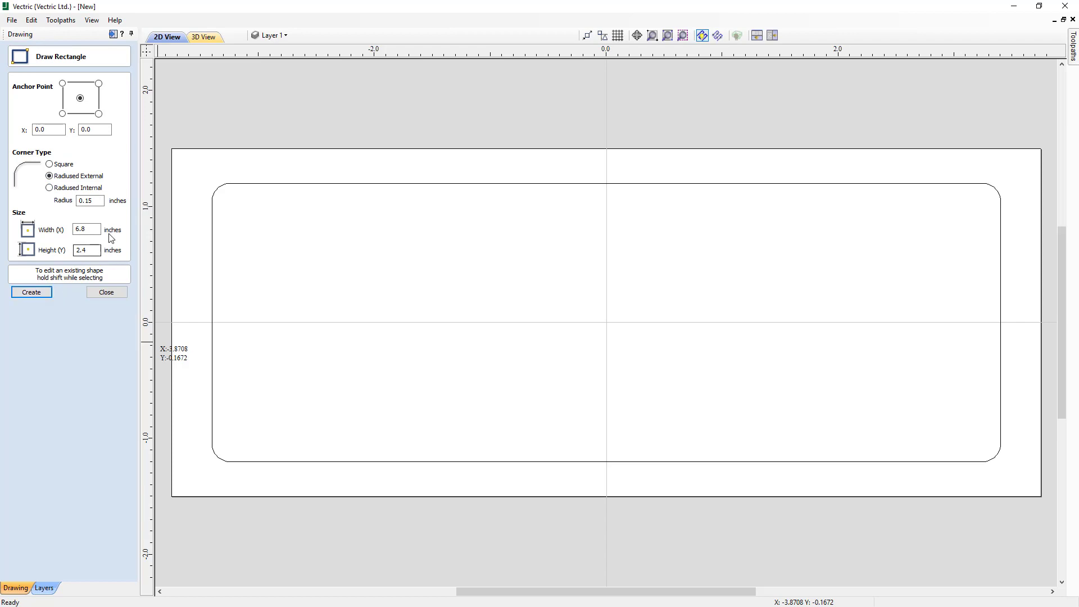
# - Create a second centred rectangle, 6.5 by 2.1 inches with a 0.05-inch external corner radius, inside the first one
pyautogui.click(86, 202)
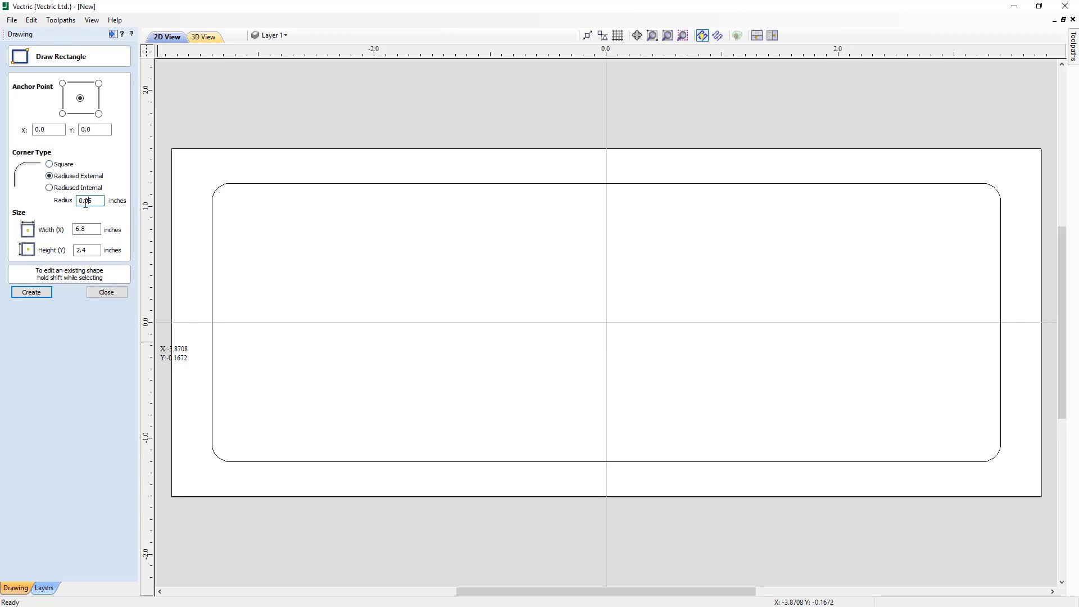
pyautogui.click(82, 229)
pyautogui.write('6.5')
pyautogui.click(92, 249)
pyautogui.write('2.1')
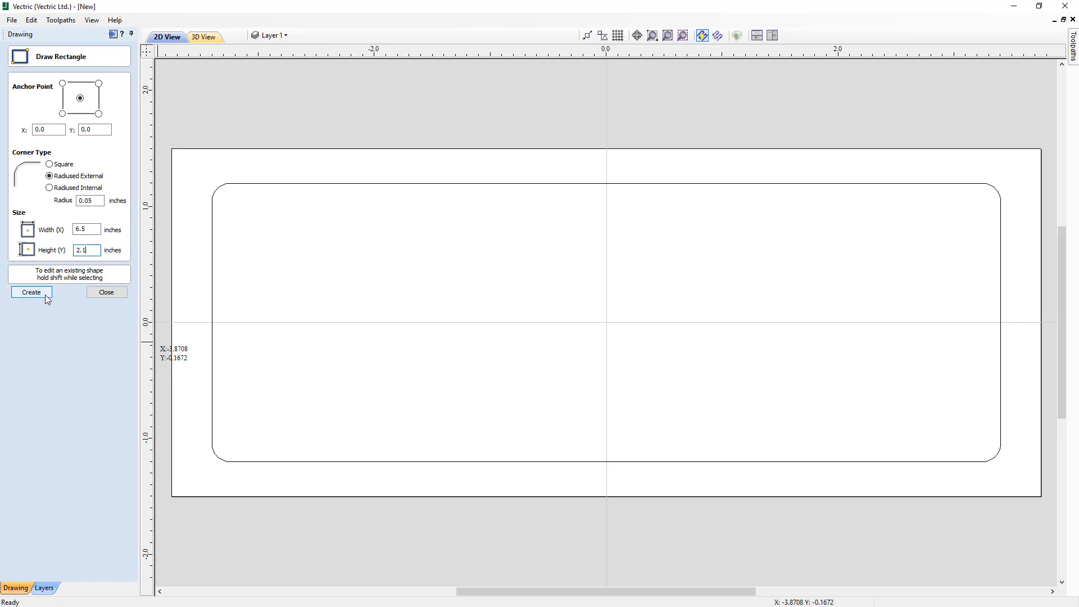
pyautogui.click(47, 295)
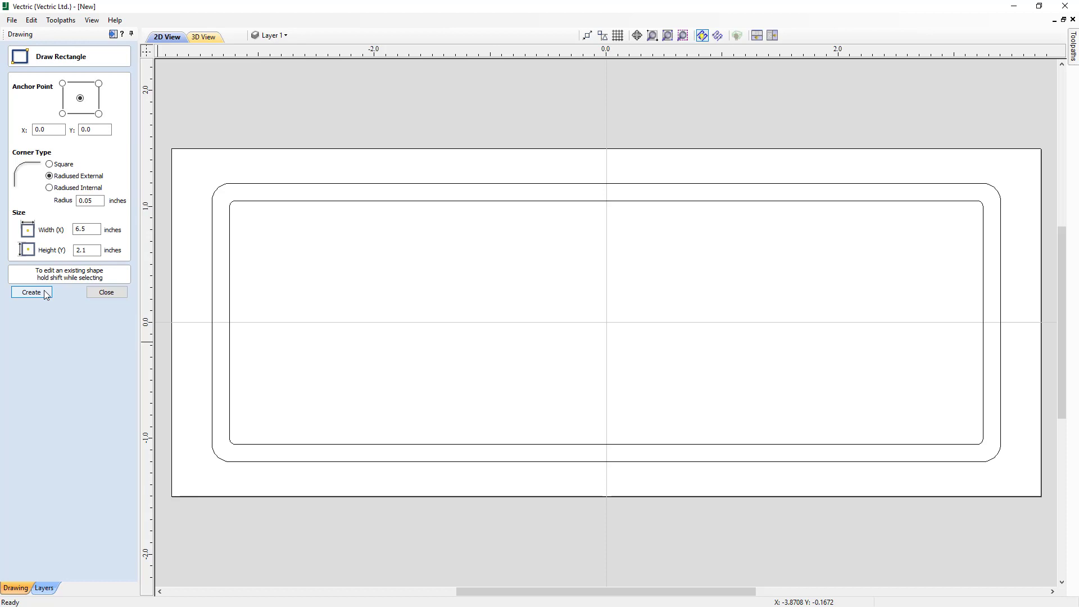
pyautogui.click(106, 293)
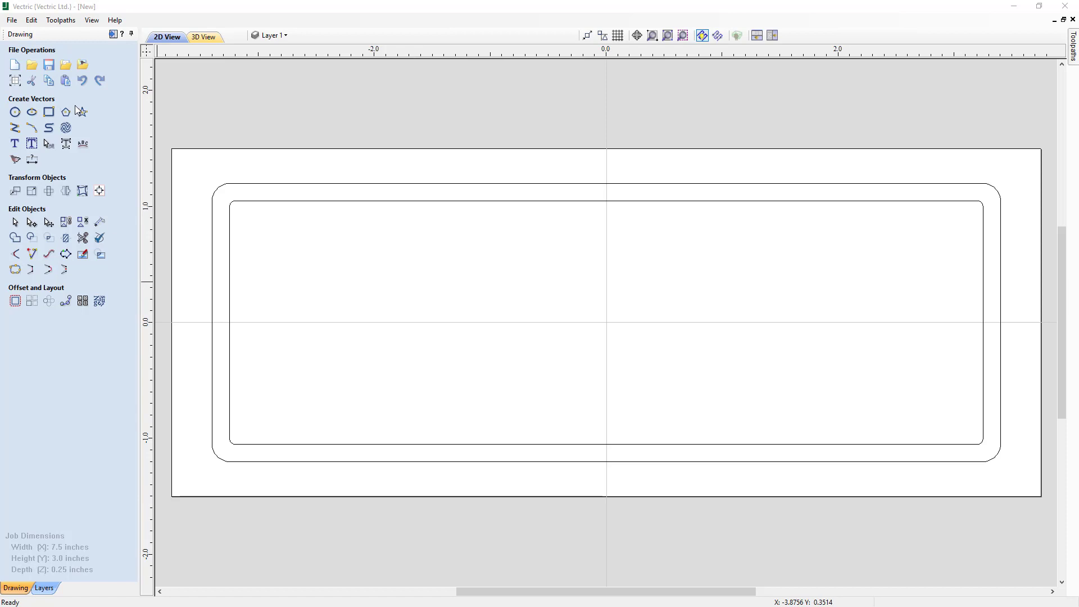
# - Create the text "Avalon" at the centre of the drawing
pyautogui.click(15, 145)
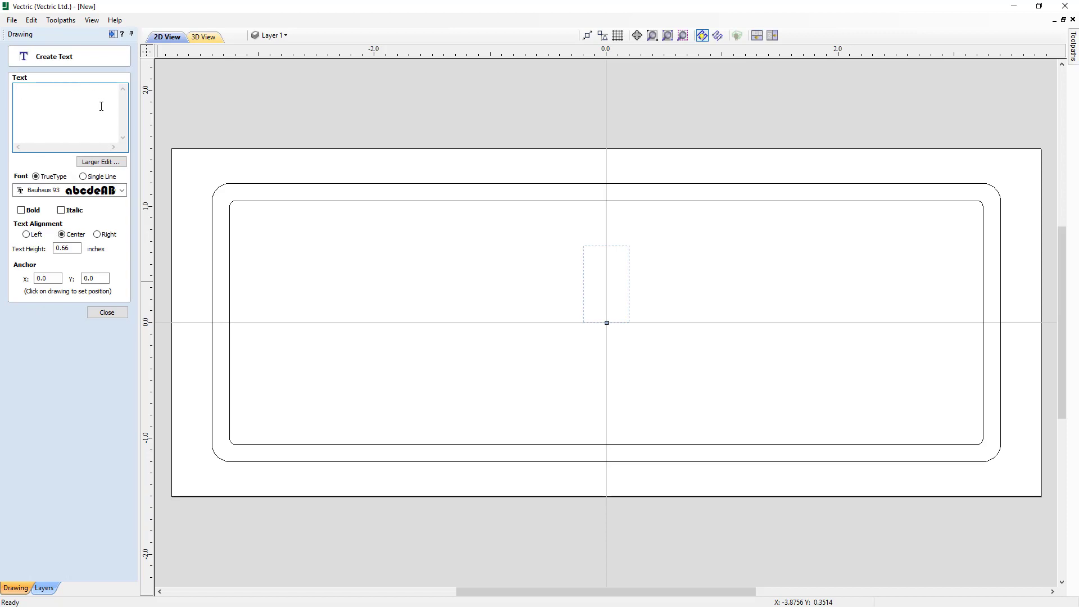
pyautogui.write('A')
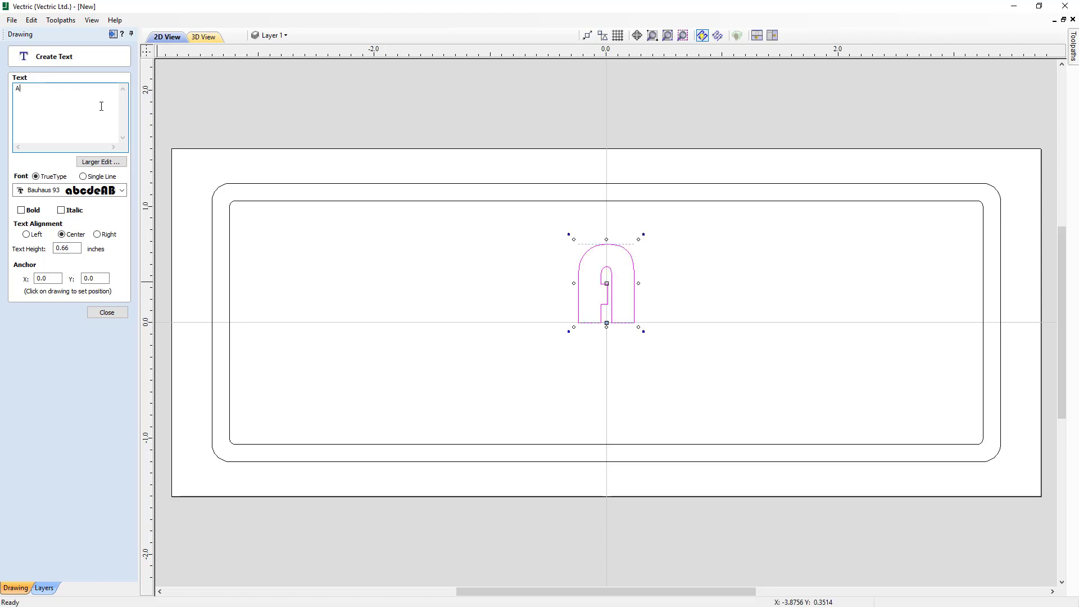
pyautogui.write('valon')
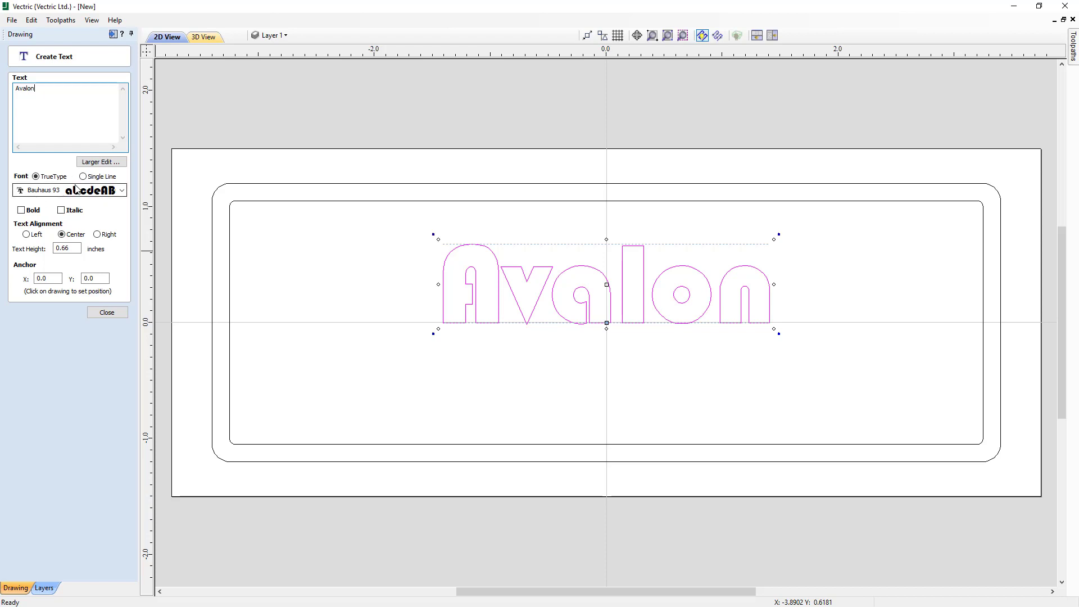
# - Change the font of the Avalon text to Arial
pyautogui.click(122, 191)
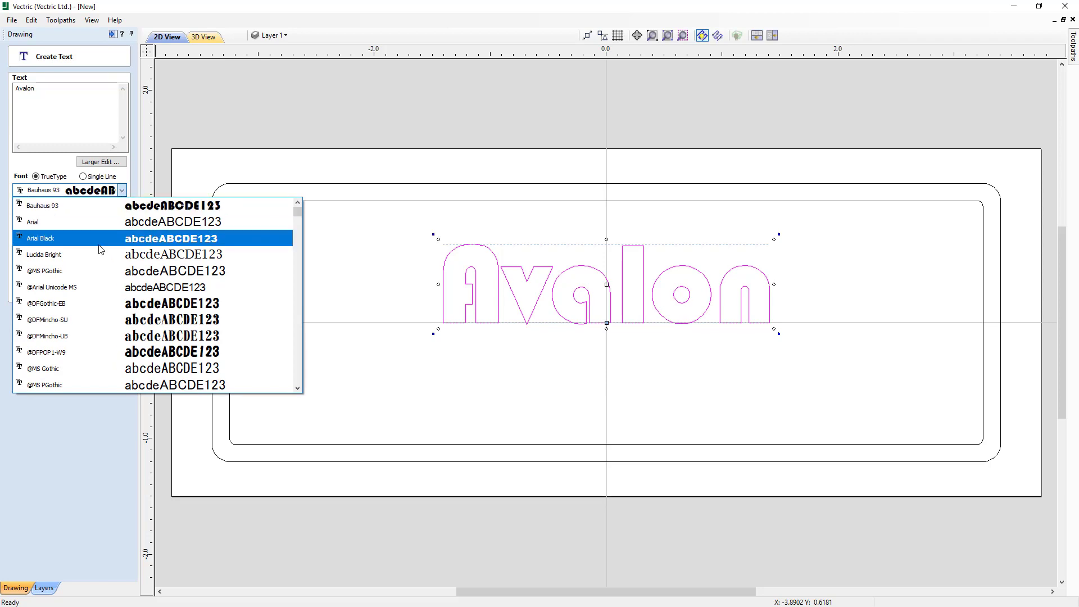
pyautogui.scroll(-10, 101, 249)
pyautogui.scroll(-15, 101, 249)
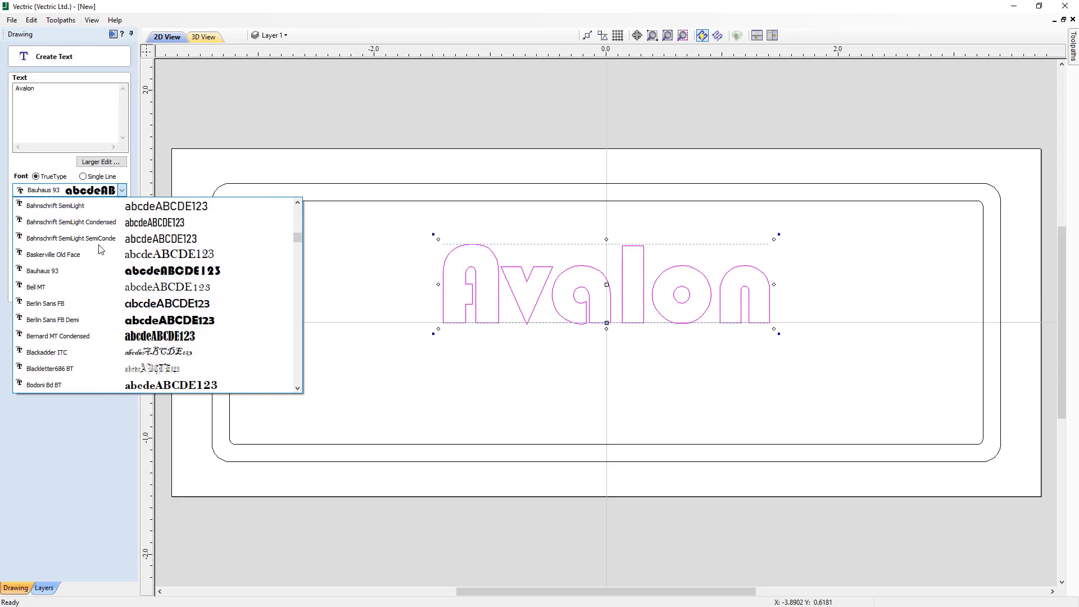
pyautogui.write('arial')
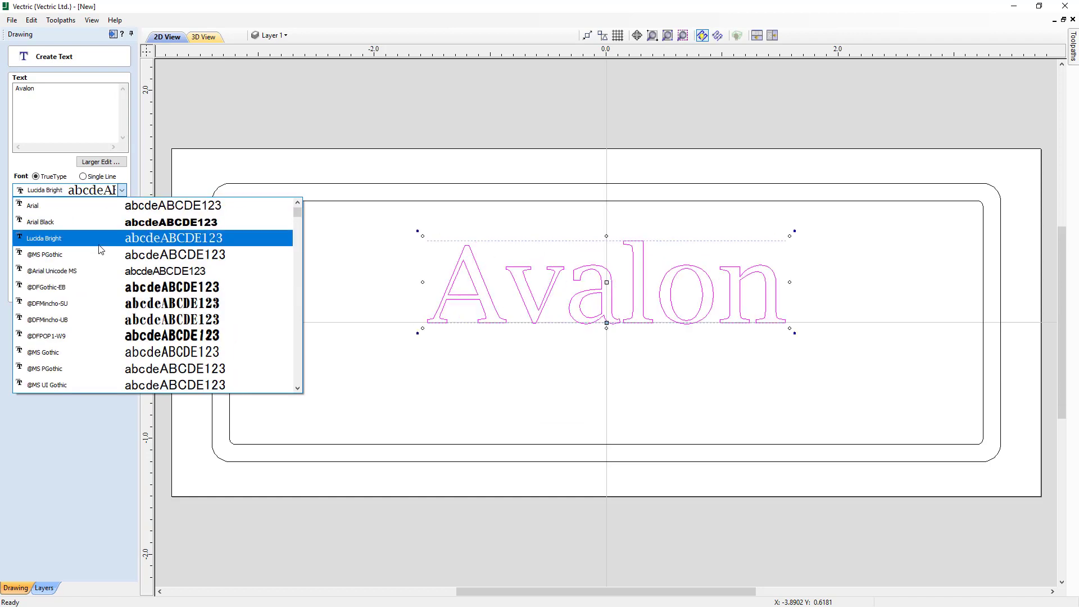
pyautogui.press('Up')
pyautogui.press('Up')
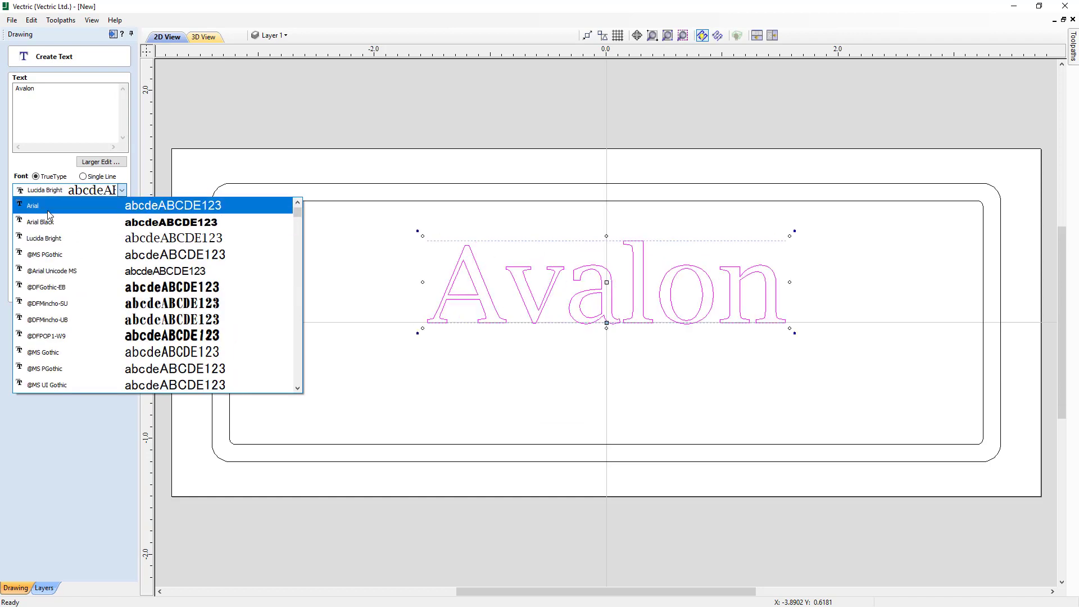
pyautogui.click(112, 212)
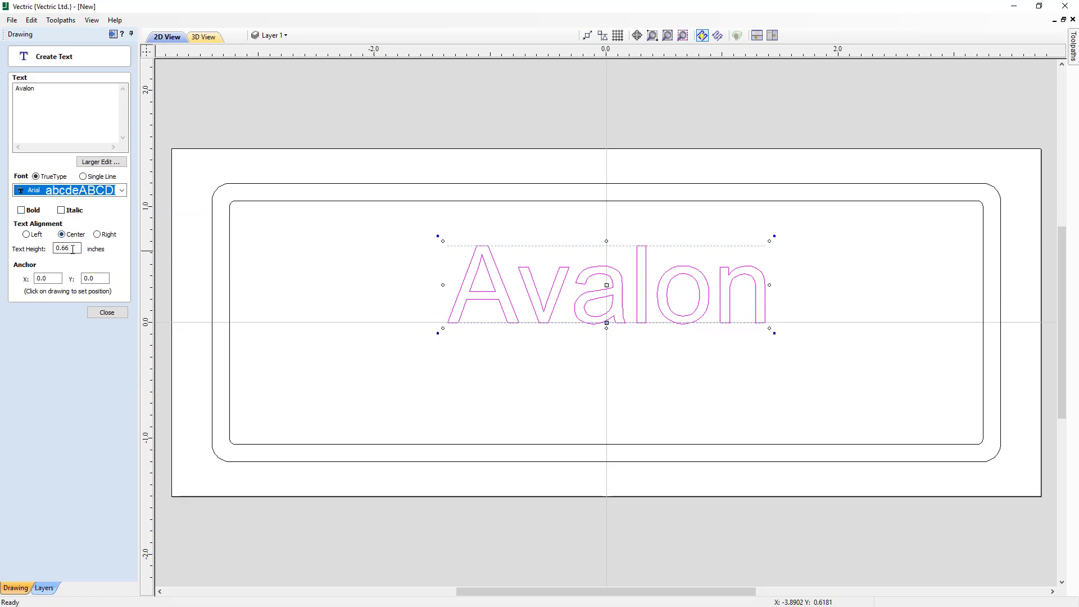
# - Set the Avalon text height to 1.3 inches and finish the text
pyautogui.moveTo(73, 249); pyautogui.dragTo(53, 246)
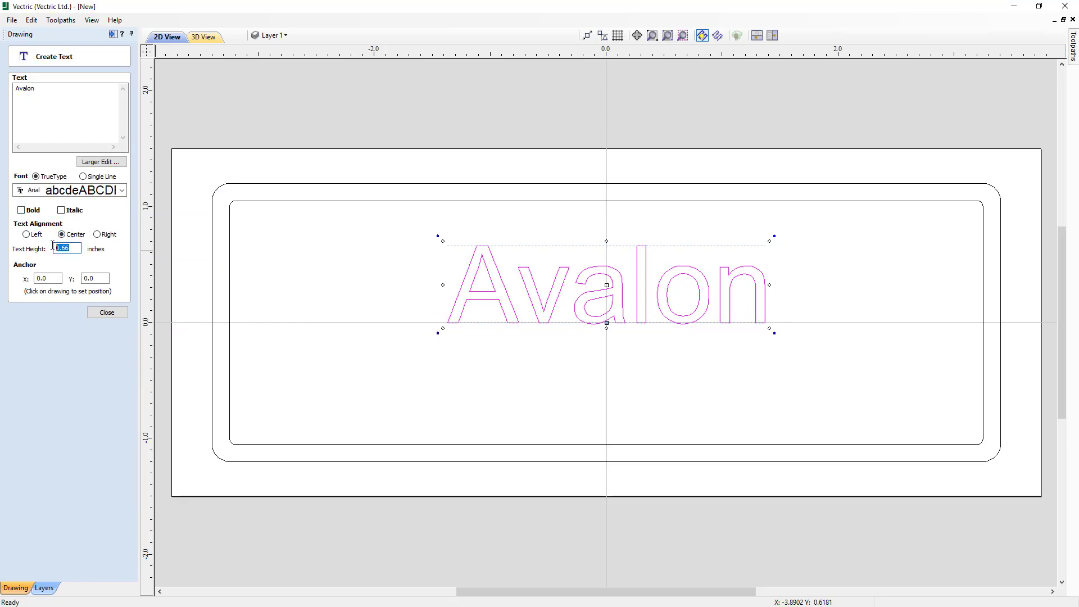
pyautogui.write('1.3')
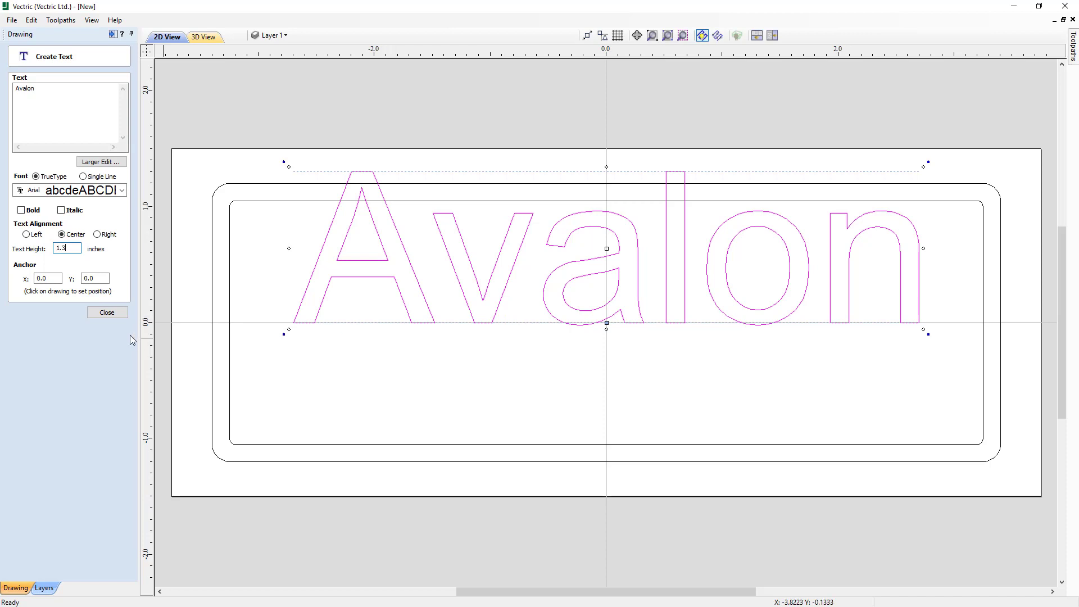
pyautogui.click(107, 312)
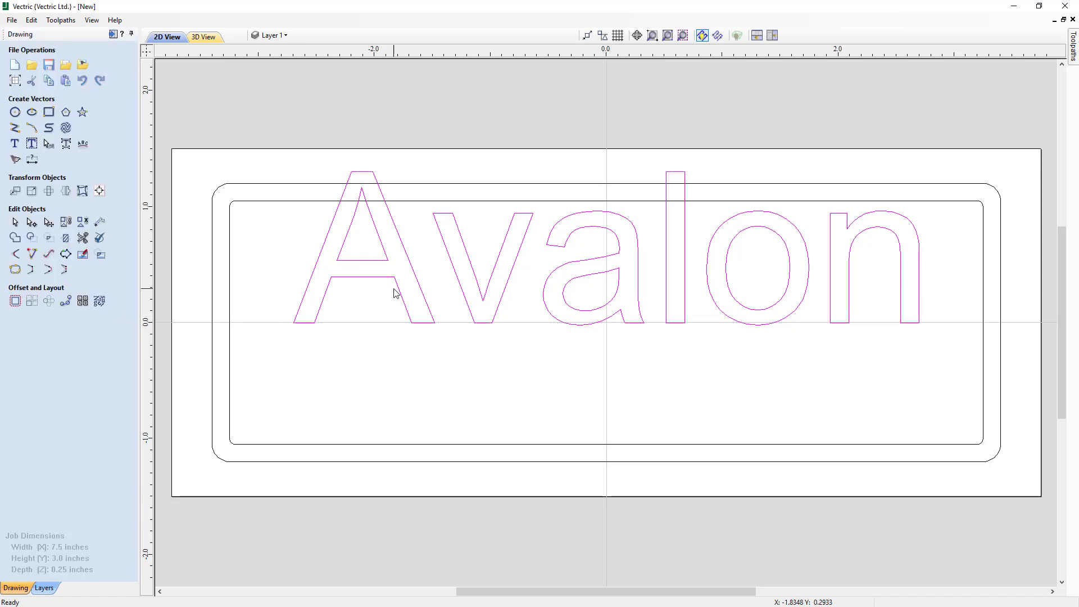
# - Centre the Avalon text on the material both horizontally and vertically
pyautogui.click(99, 192)
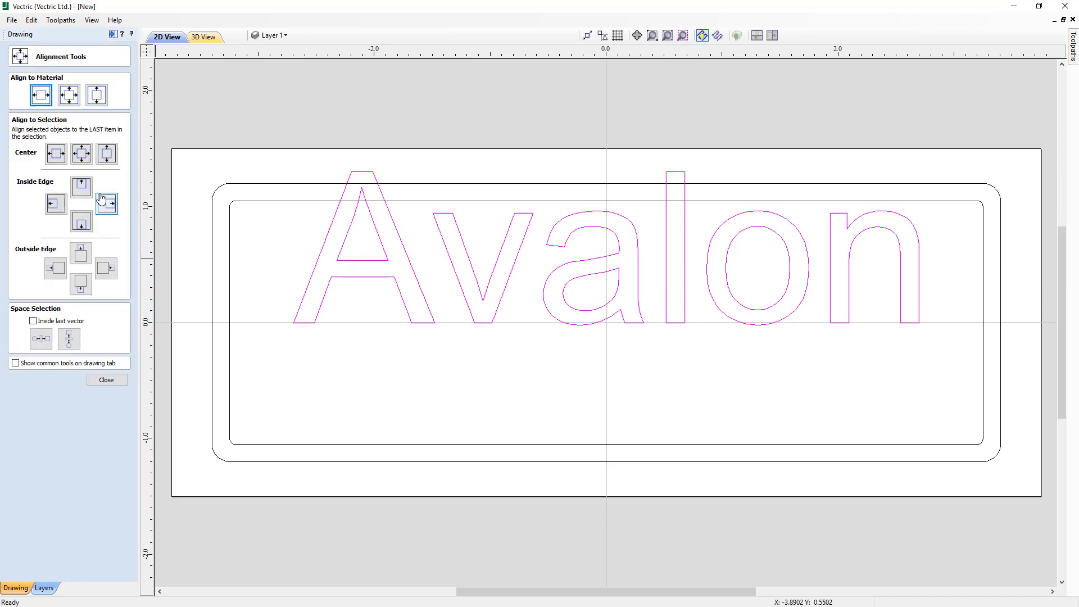
pyautogui.click(41, 99)
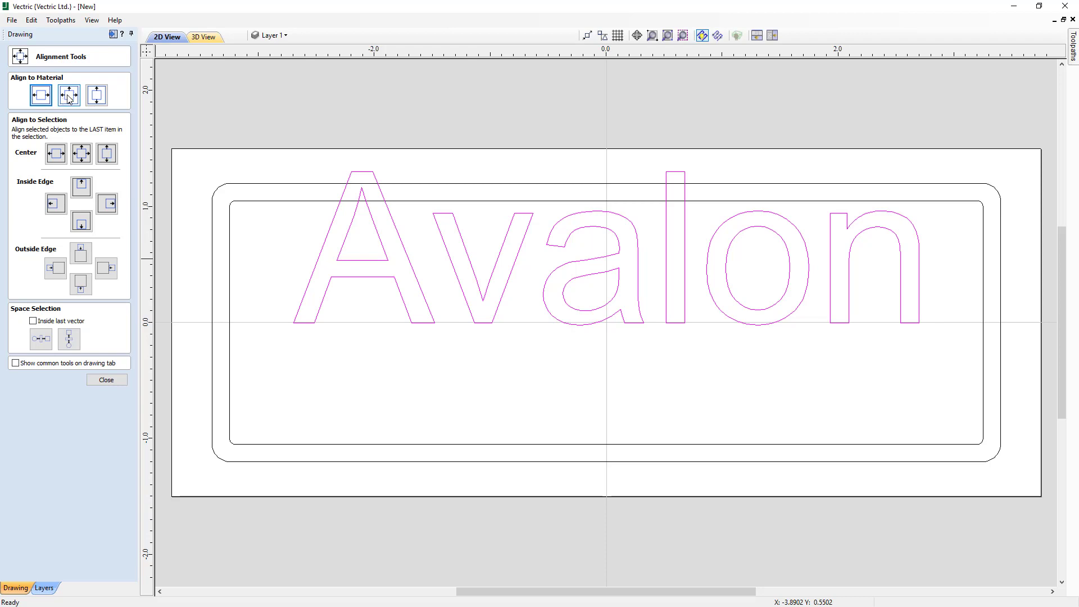
pyautogui.click(69, 99)
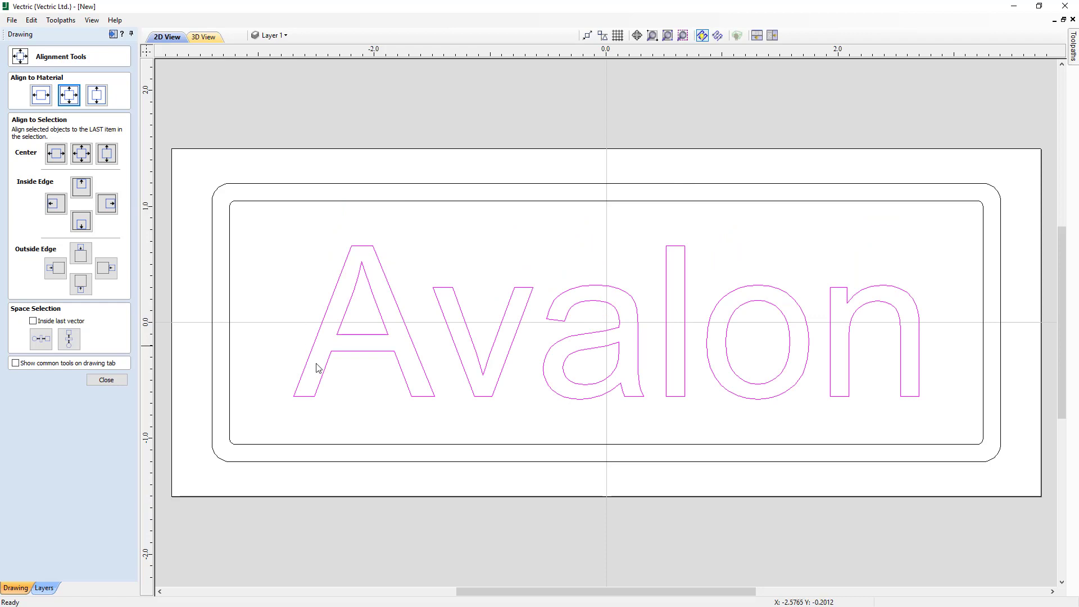
pyautogui.click(106, 380)
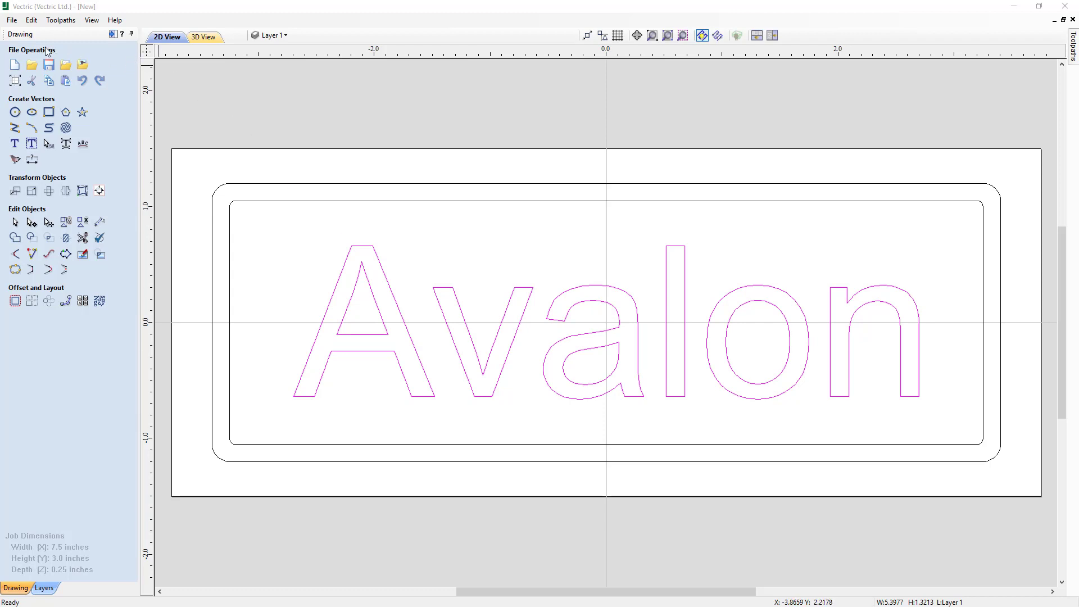
# - Switch to the toolpath operations and set the XY datum to the material's lower-left corner in the material setup
pyautogui.click(113, 34)
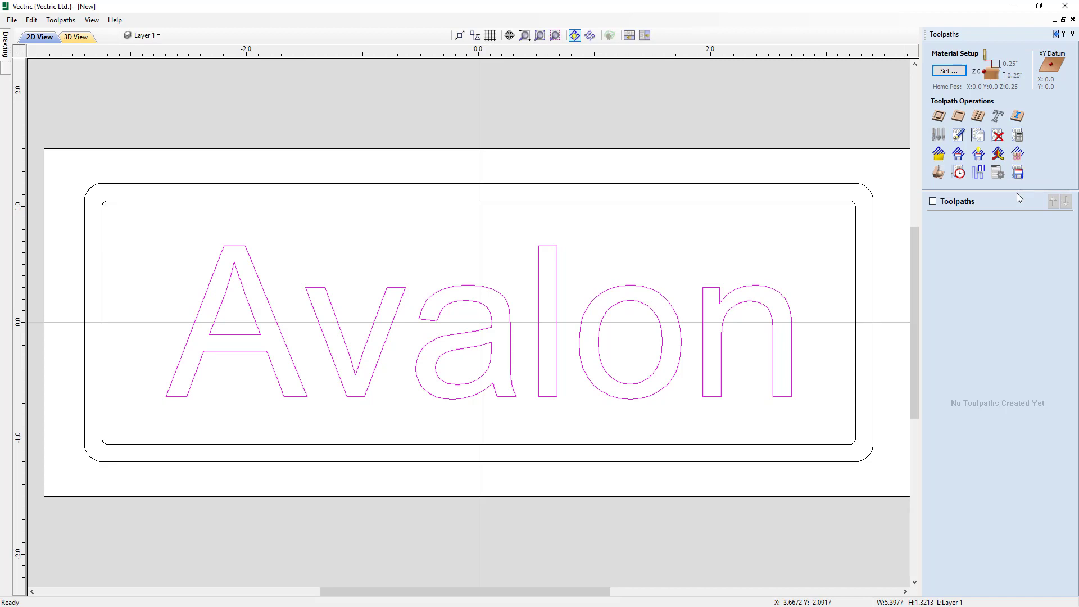
pyautogui.click(1054, 35)
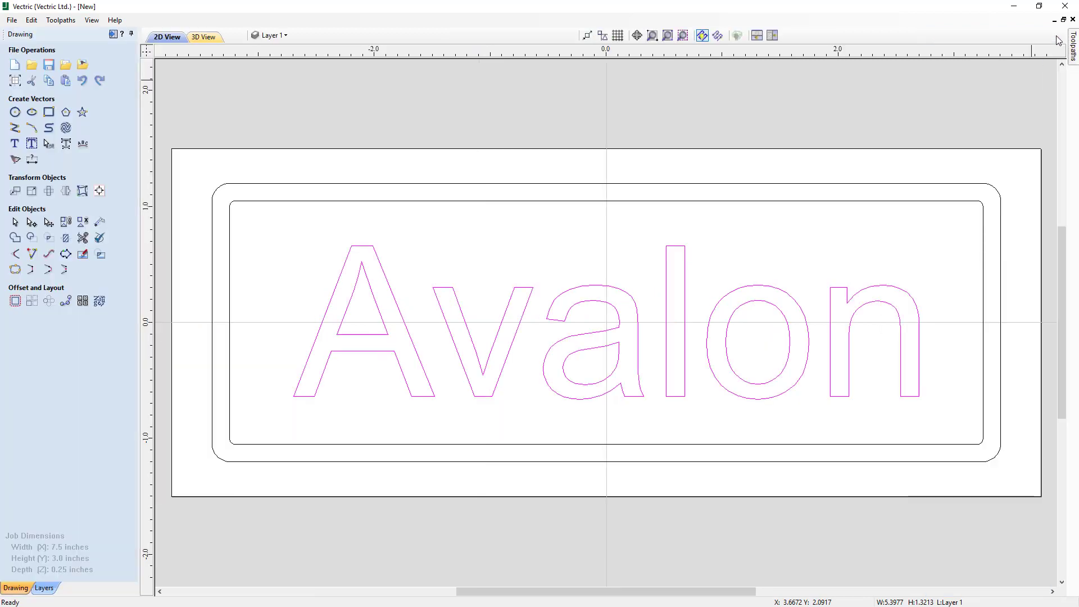
pyautogui.click(114, 35)
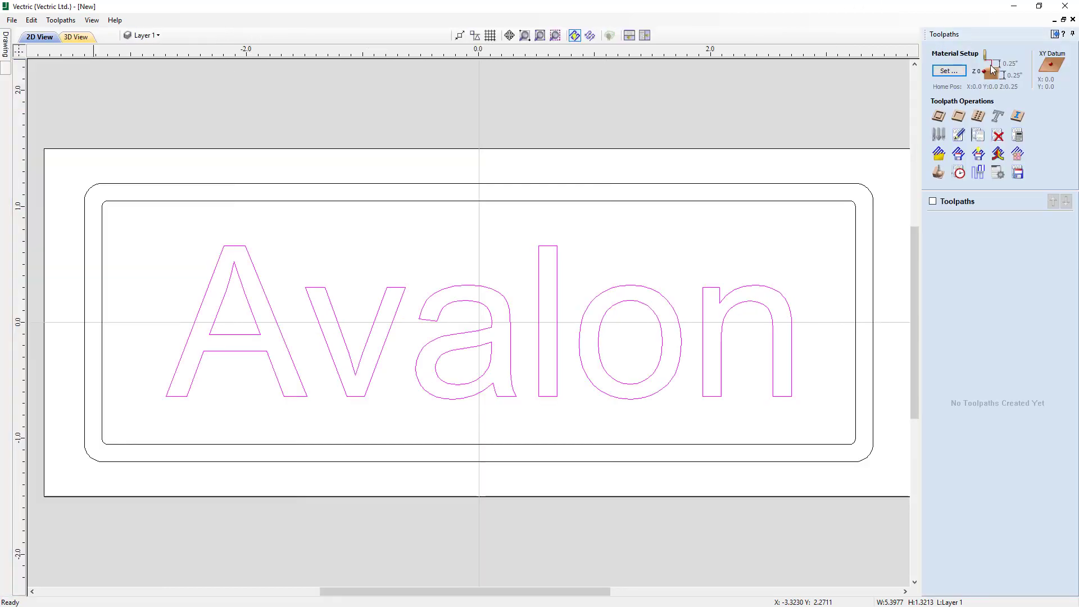
pyautogui.click(949, 71)
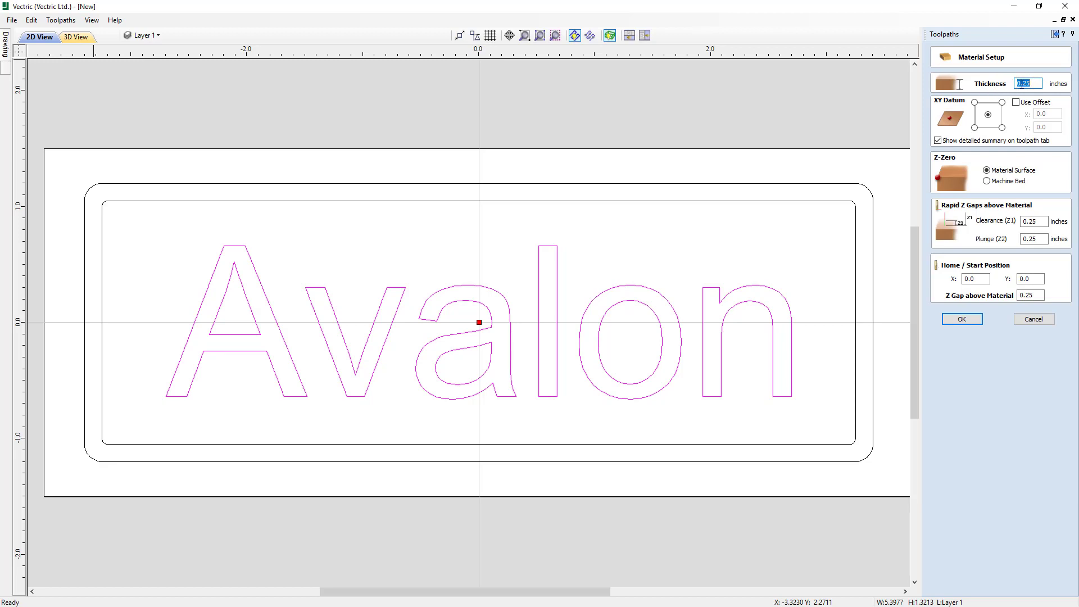
pyautogui.click(975, 128)
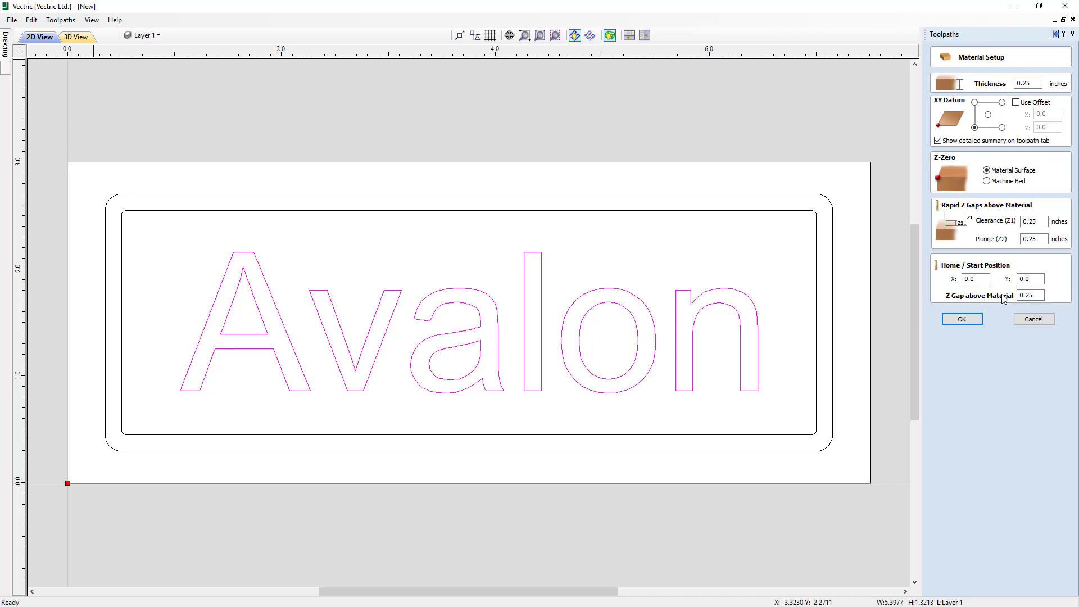
pyautogui.click(962, 319)
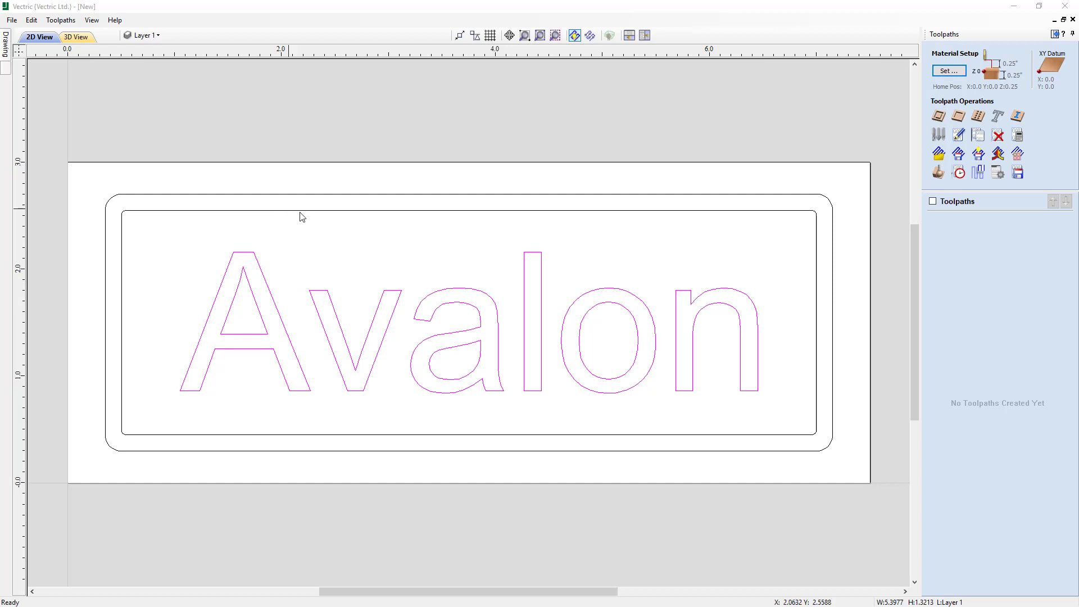
# - Start a pocket toolpath and add the inner rounded border to the selected Avalon text
pyautogui.click(955, 105)
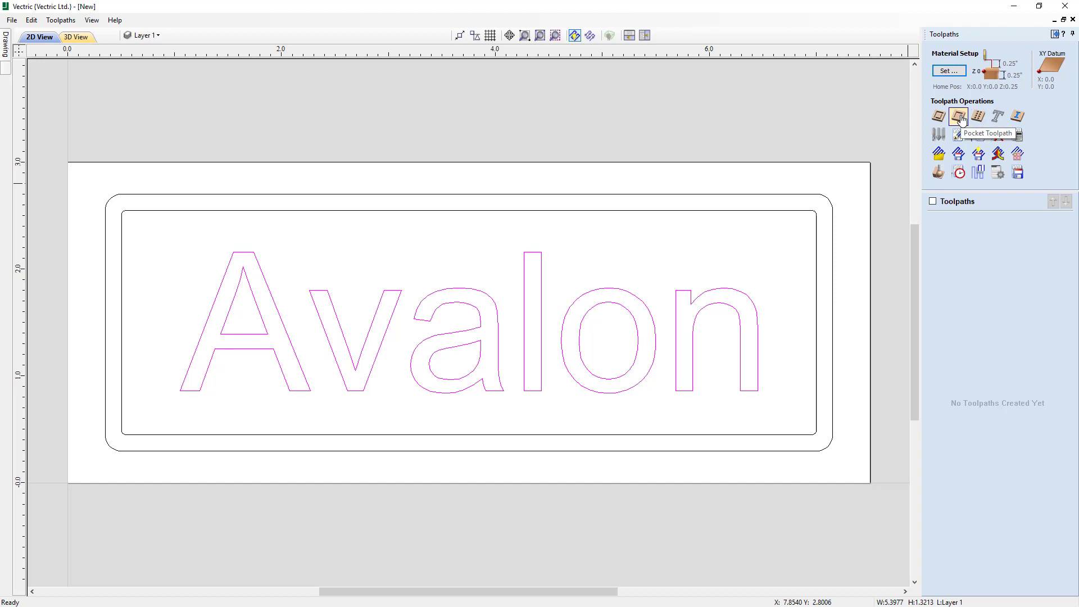
pyautogui.click(959, 118)
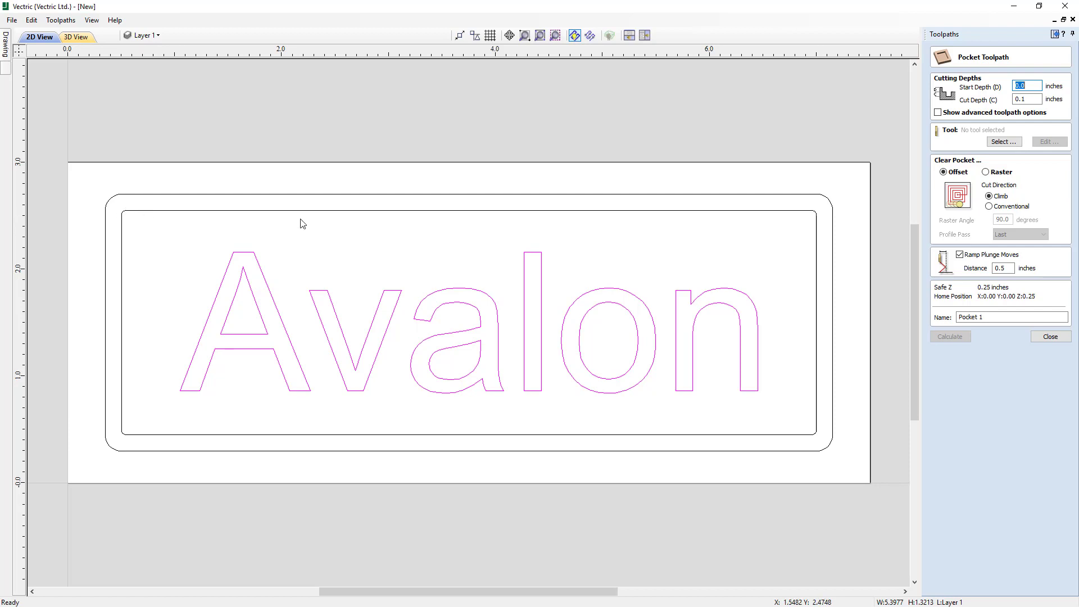
pyautogui.click(337, 211)
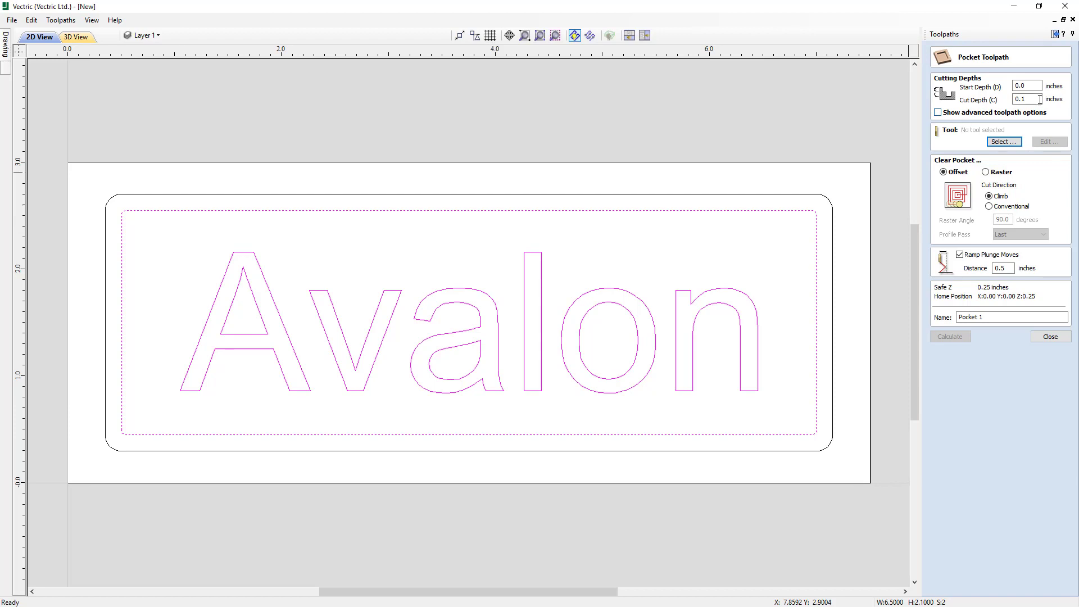
# - Set the pocket toolpath's cut depth to 0.1 inches, leaving the advanced toolpath options hidden
pyautogui.click(937, 112)
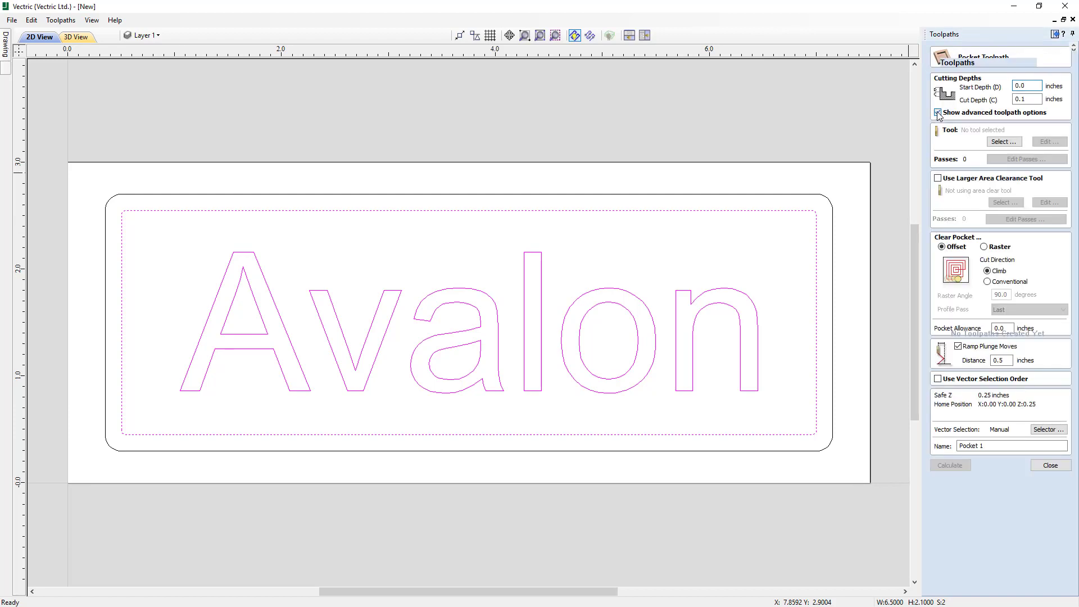
pyautogui.click(937, 112)
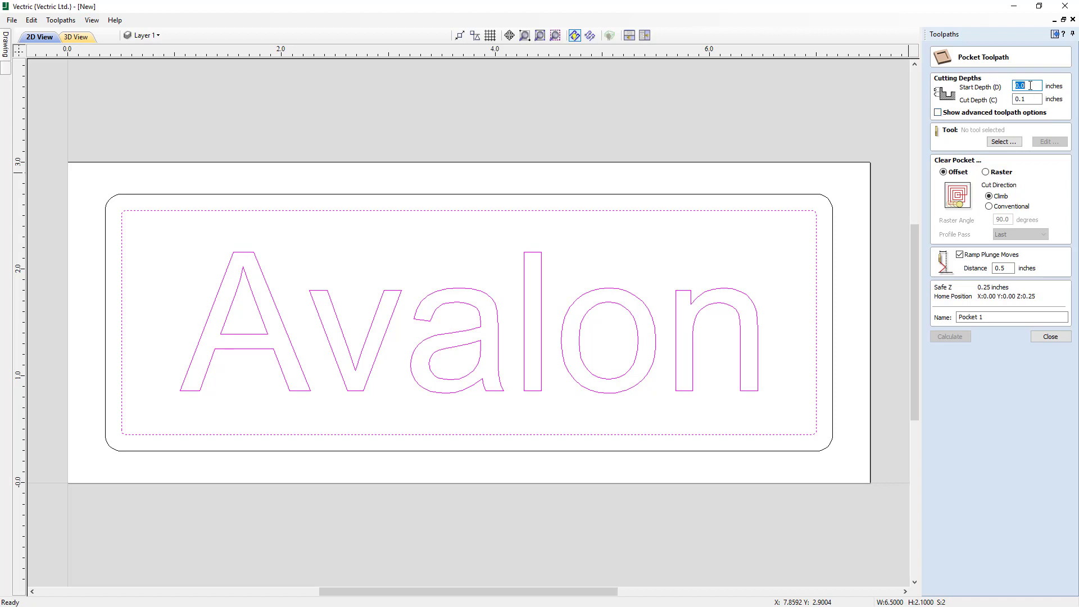
pyautogui.moveTo(1030, 100); pyautogui.dragTo(1000, 102)
pyautogui.write('0.1')
# - Assign the imperial End Mill (1/8") from the tool database to the pocket toolpath
pyautogui.click(1003, 143)
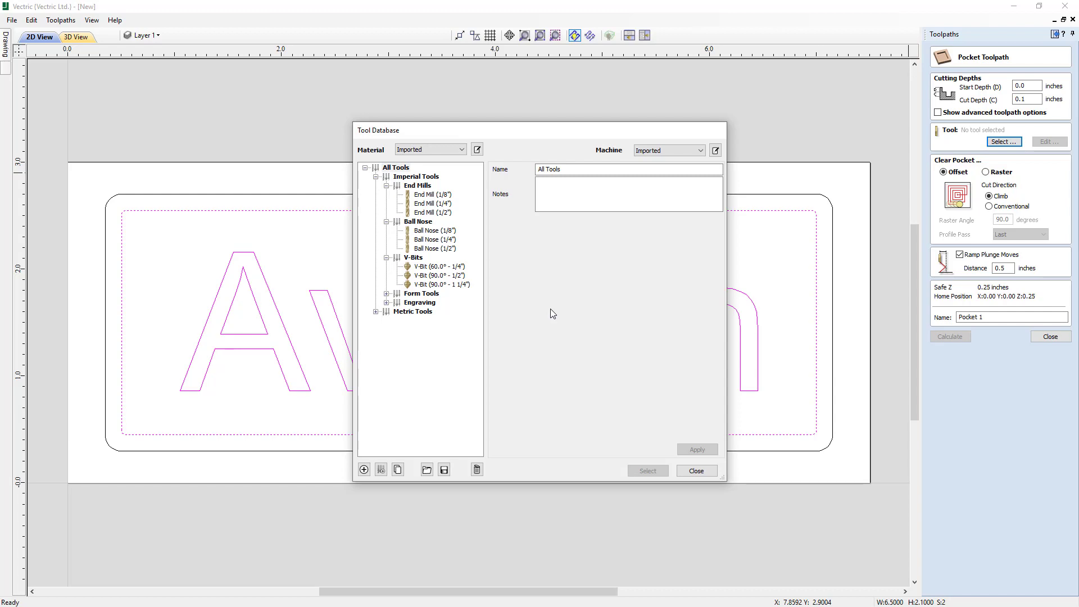
pyautogui.click(440, 196)
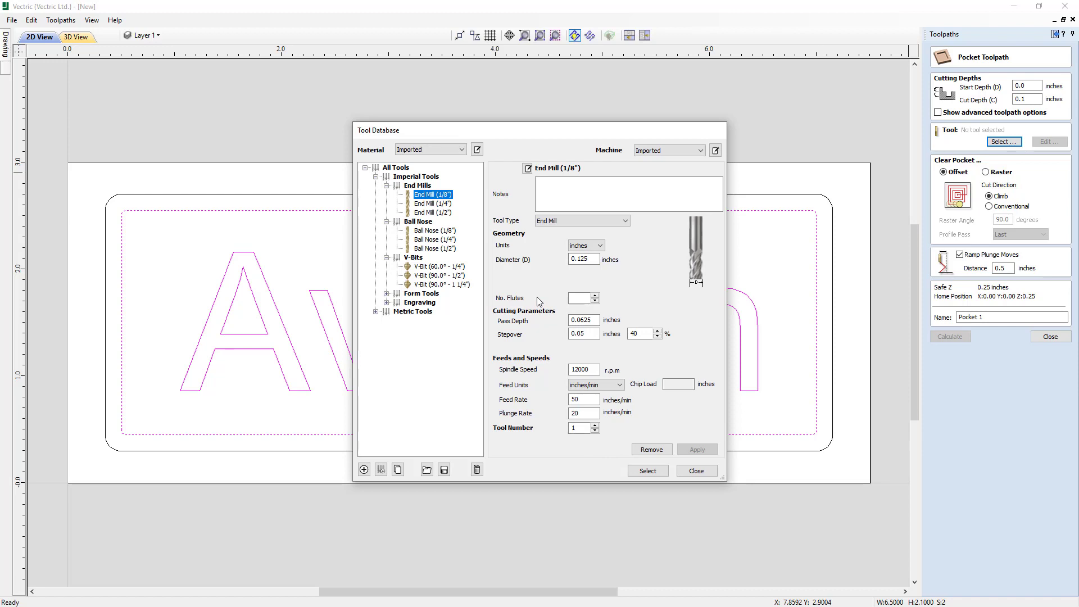
pyautogui.click(648, 470)
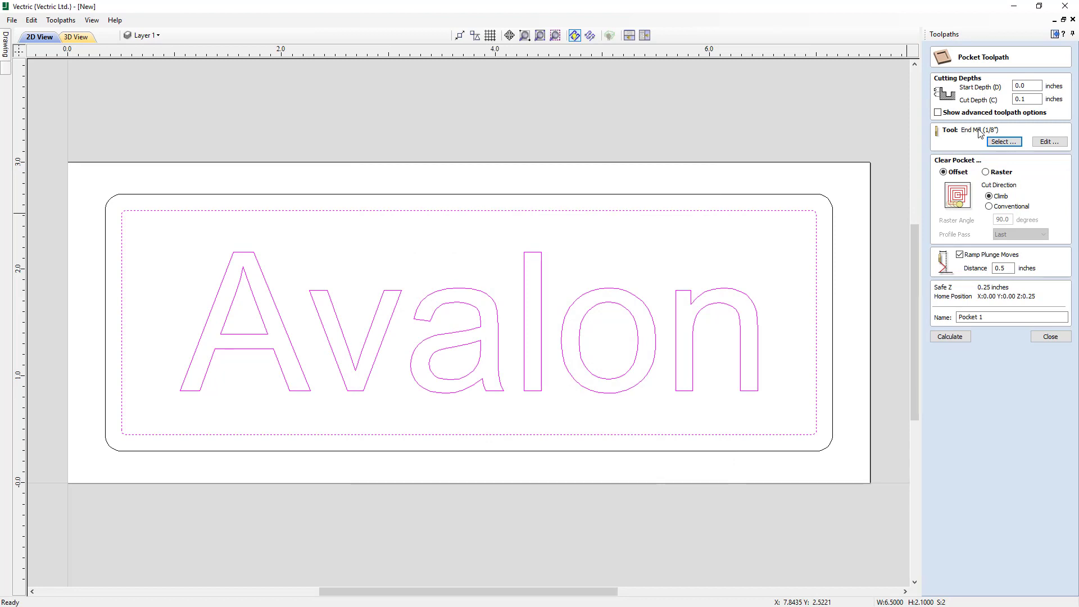
# - Edit the pocket's end mill, setting its pass depth to 0.05 inches and its stepover to 20%
pyautogui.click(1055, 143)
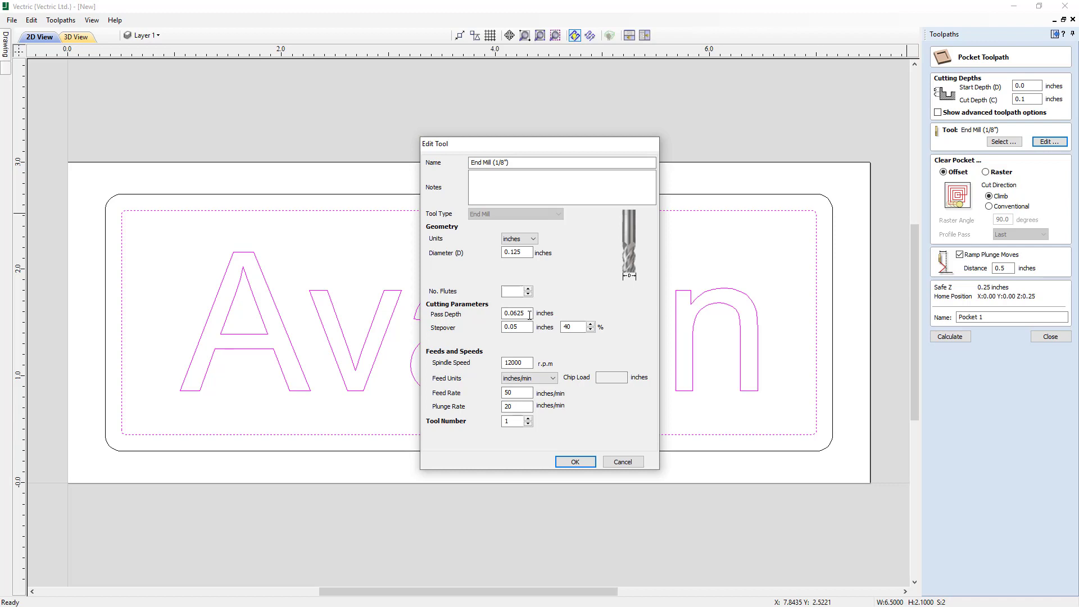
pyautogui.moveTo(529, 315); pyautogui.dragTo(497, 314)
pyautogui.write('0.05')
pyautogui.doubleClick(566, 327)
pyautogui.write('20')
# - Set the end mill's spindle speed to 10000 rpm, feed rate to 60 and plunge rate to 10 inches/min, and accept the edits
pyautogui.doubleClick(514, 362)
pyautogui.write('10000')
pyautogui.moveTo(514, 391); pyautogui.dragTo(499, 390)
pyautogui.write('60')
pyautogui.moveTo(517, 406); pyautogui.dragTo(496, 408)
pyautogui.write('1')
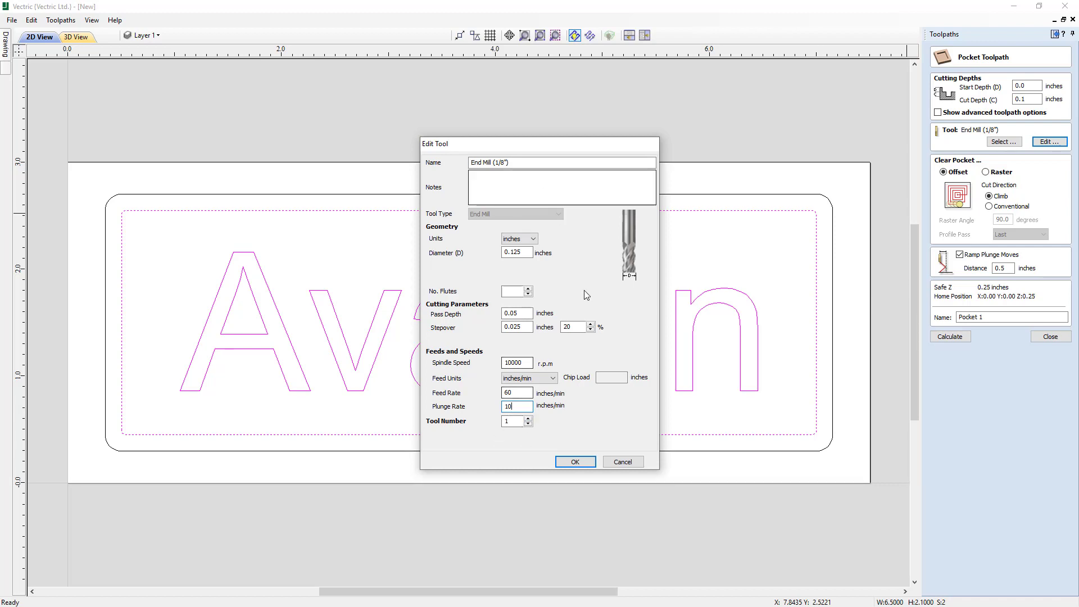
pyautogui.click(583, 463)
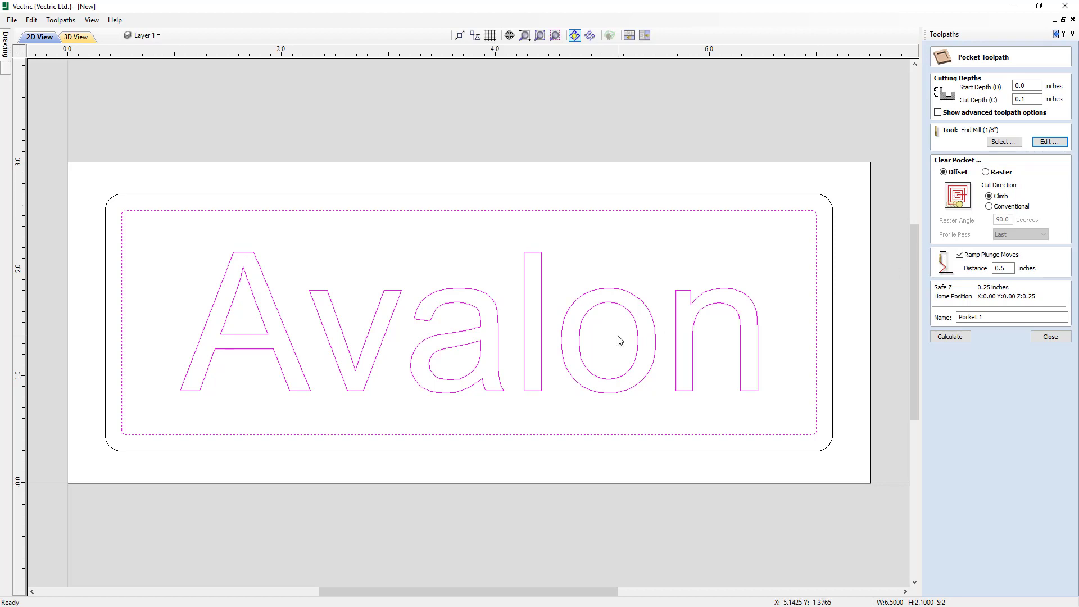
# - Try the Raster clearing strategy and the Conventional cut direction, returning to Offset with Climb
pyautogui.click(985, 171)
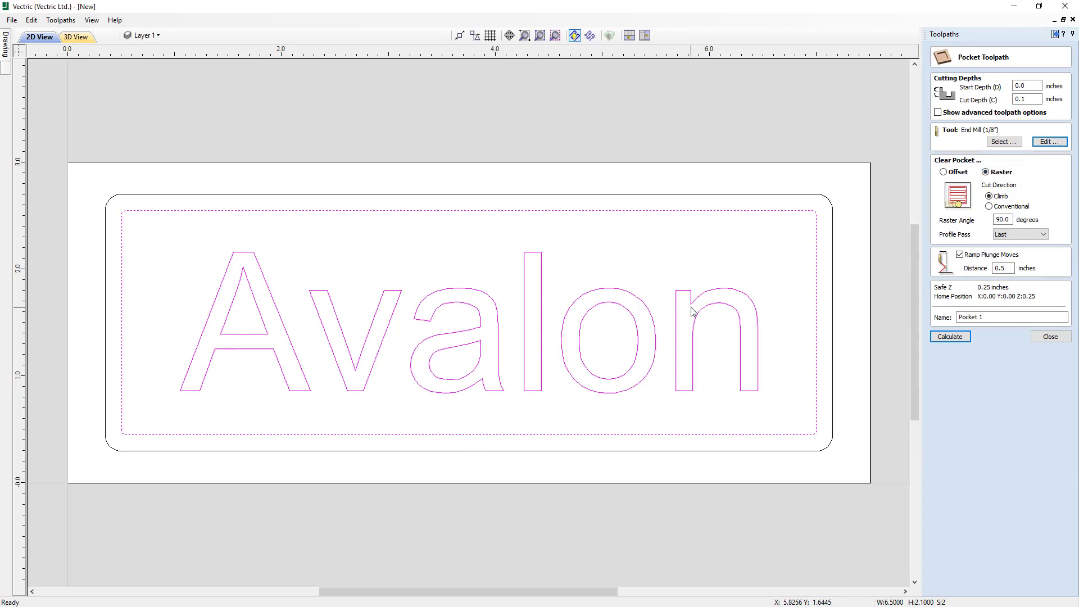
pyautogui.click(943, 173)
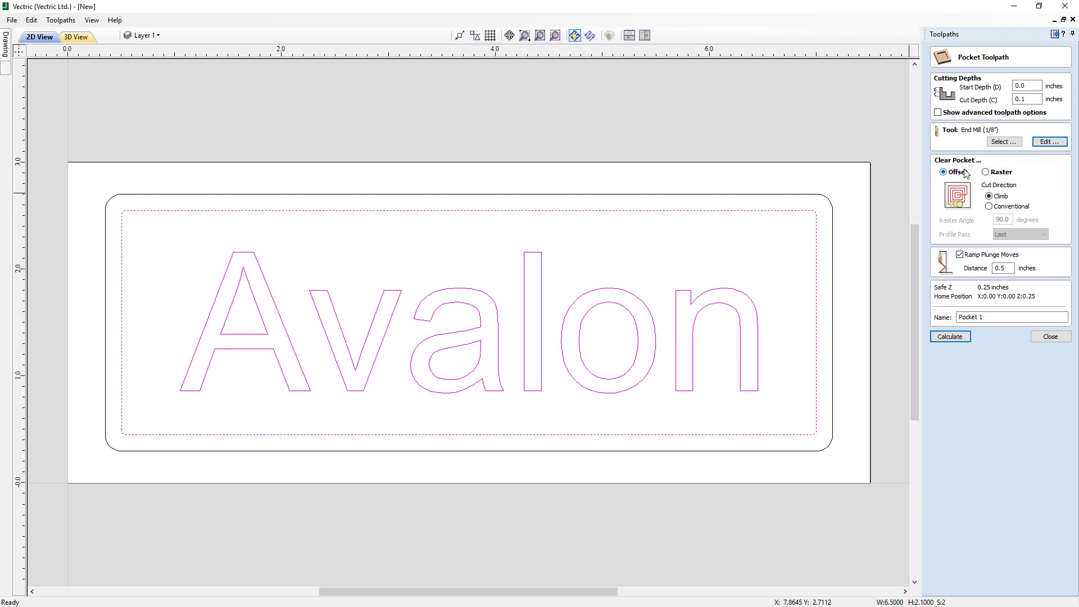
pyautogui.click(989, 207)
pyautogui.click(989, 196)
# - Name the toolpath Pocket_0.125EM and calculate it
pyautogui.moveTo(1007, 268); pyautogui.dragTo(994, 265)
pyautogui.moveTo(984, 317); pyautogui.dragTo(980, 317)
pyautogui.click(950, 336)
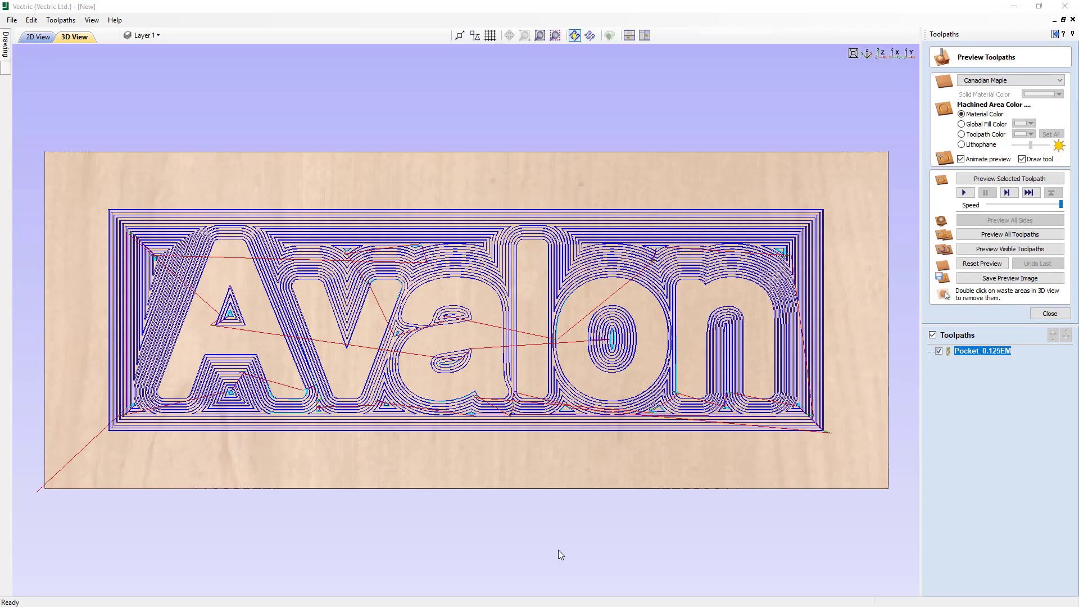
# - Try the Oak Dark and Granite materials on the toolpath preview
pyautogui.moveTo(534, 581); pyautogui.dragTo(403, 513)
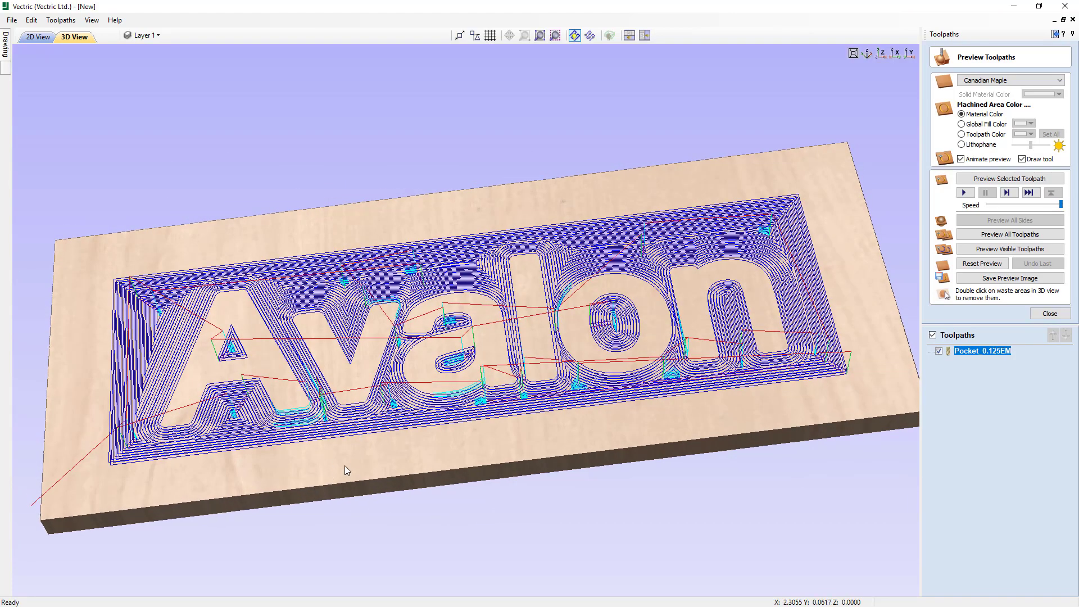
pyautogui.scroll(5, 345, 465)
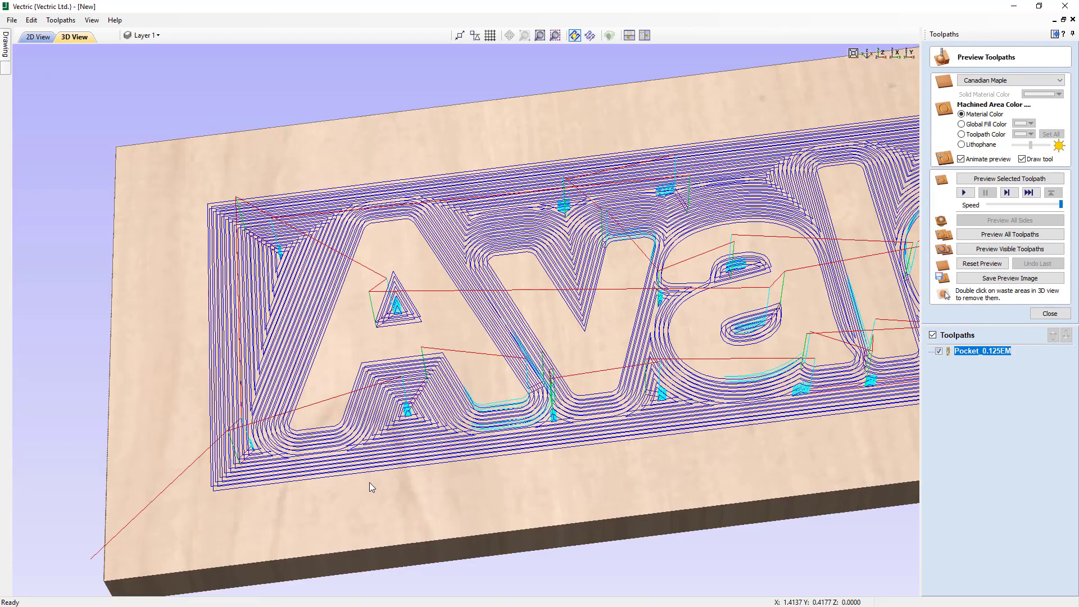
pyautogui.scroll(2, 426, 472)
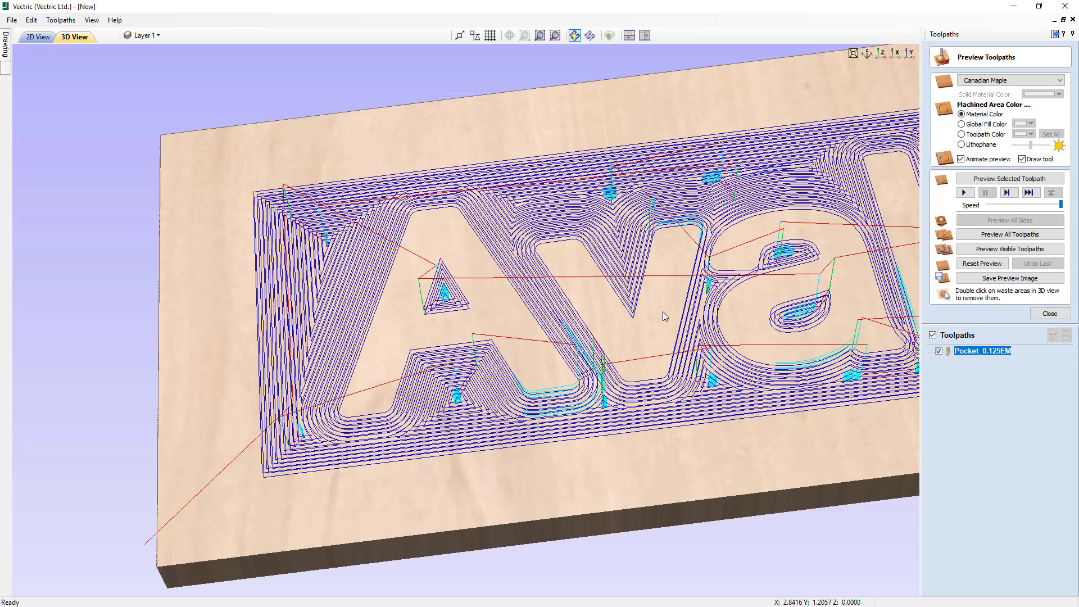
pyautogui.click(880, 54)
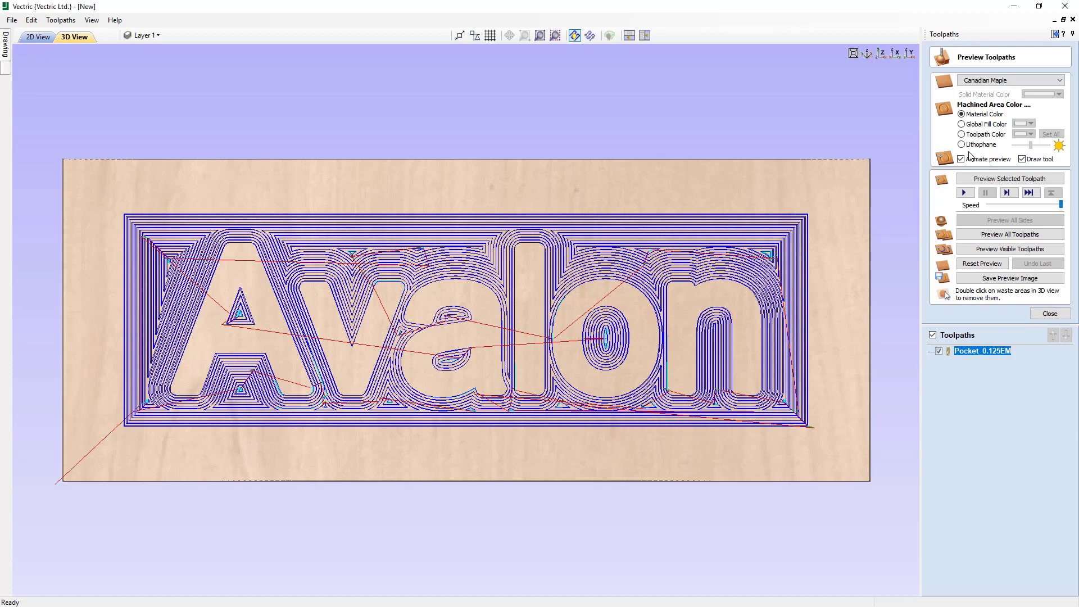
pyautogui.click(998, 83)
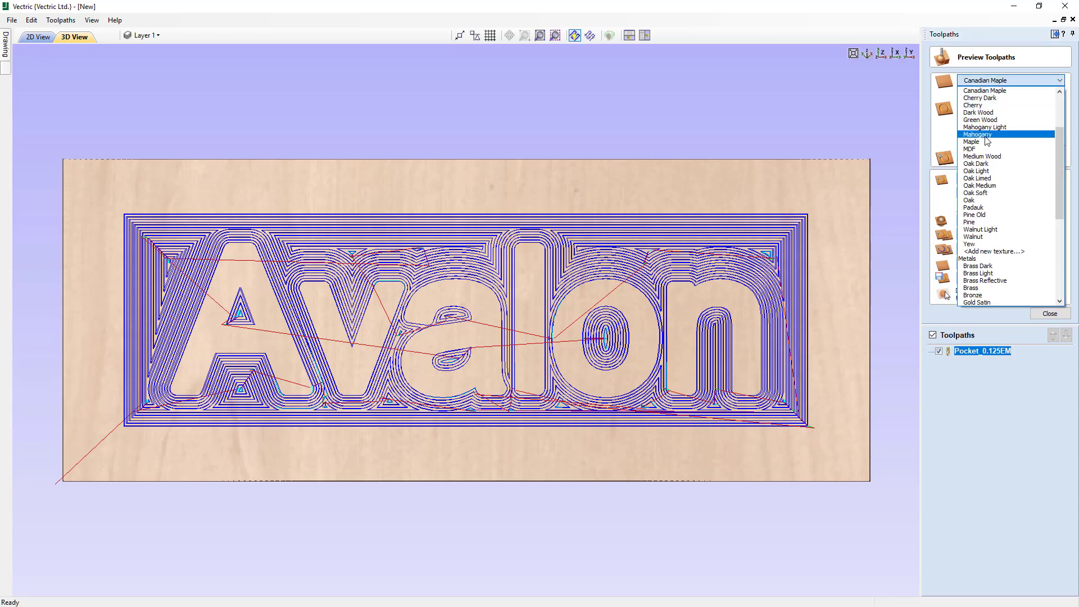
pyautogui.click(991, 163)
pyautogui.click(997, 80)
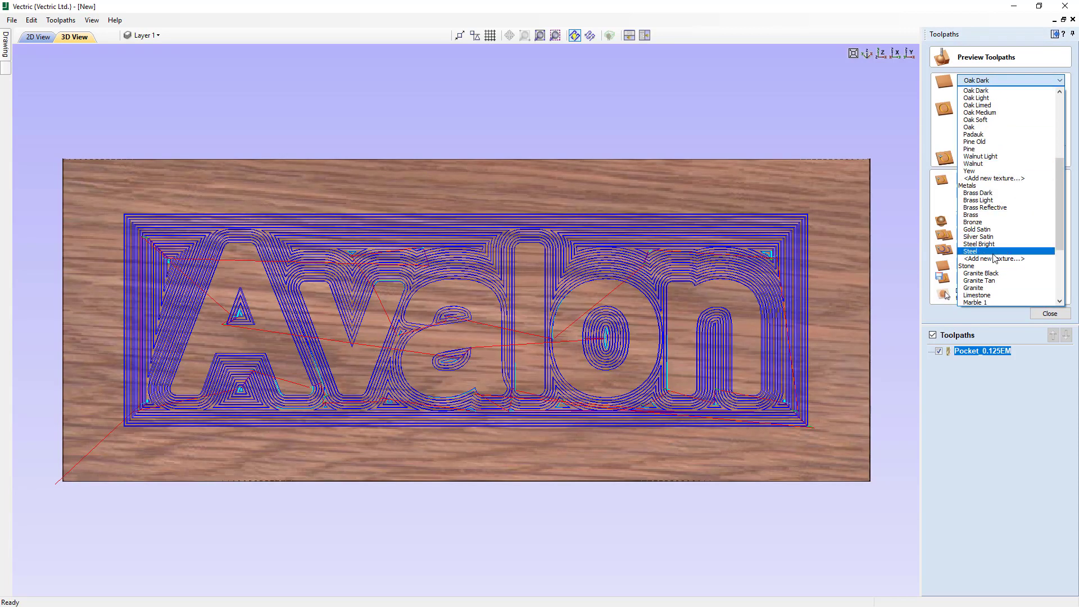
pyautogui.click(978, 287)
# - Set the preview material to Steel Bright and the machined areas to a dark green global fill color
pyautogui.click(1017, 85)
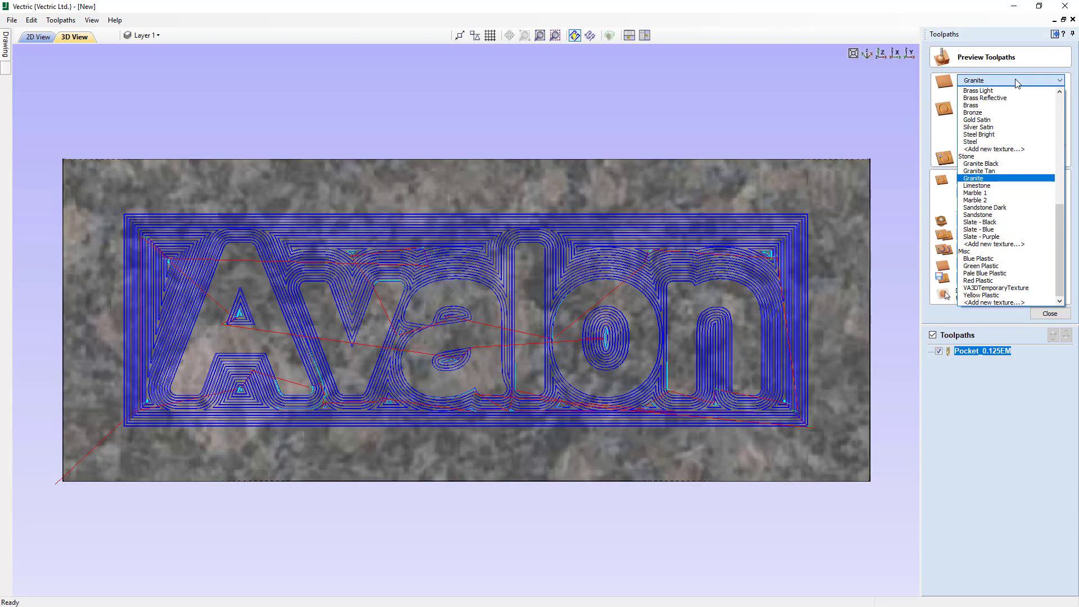
pyautogui.click(1008, 136)
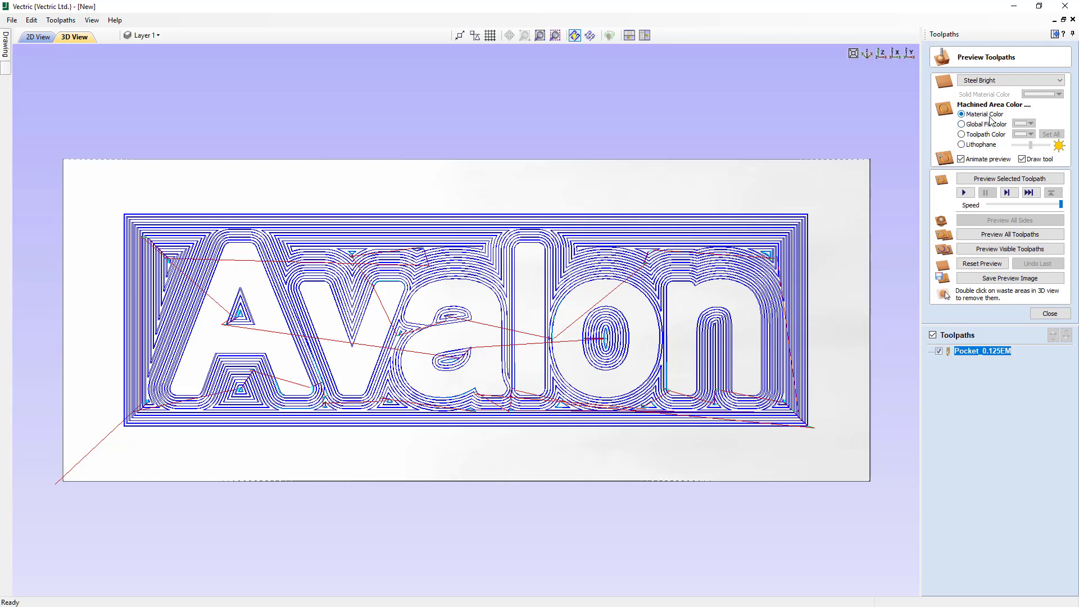
pyautogui.click(961, 125)
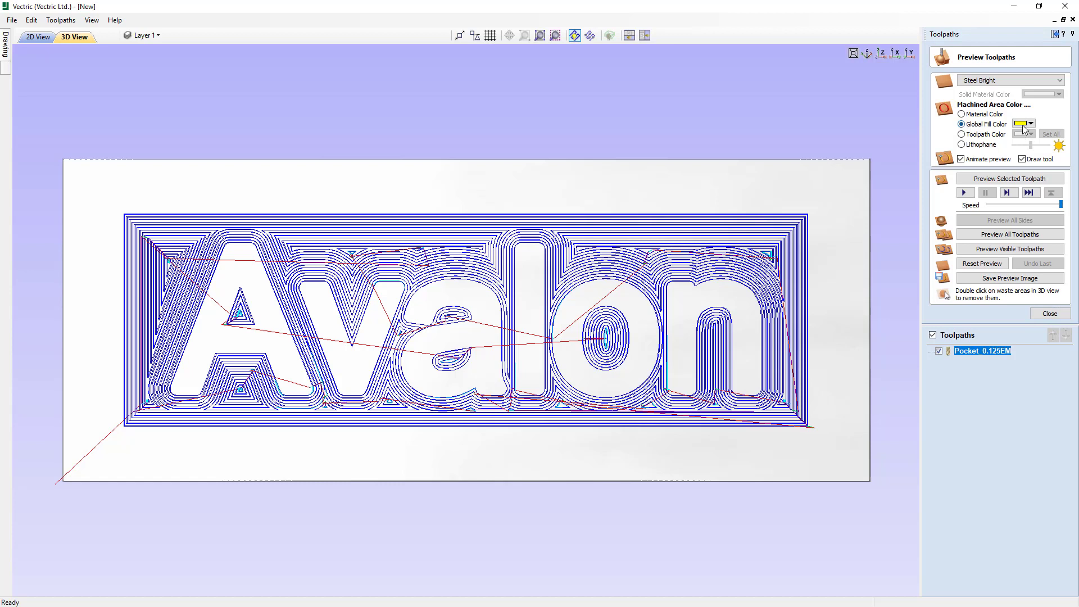
pyautogui.click(962, 135)
pyautogui.click(961, 135)
pyautogui.click(961, 125)
pyautogui.click(1032, 125)
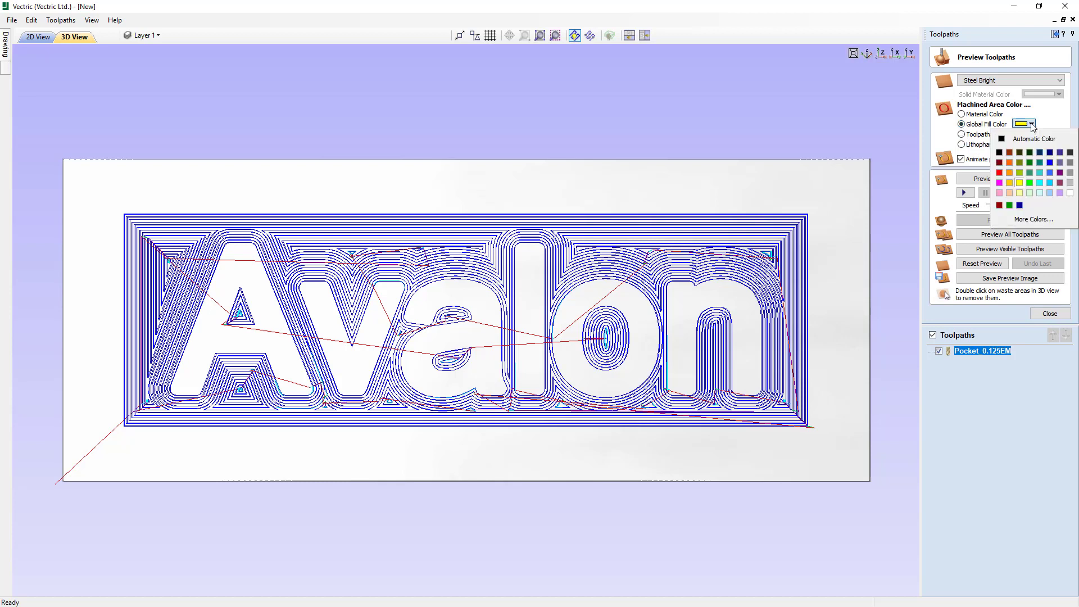
pyautogui.click(1030, 153)
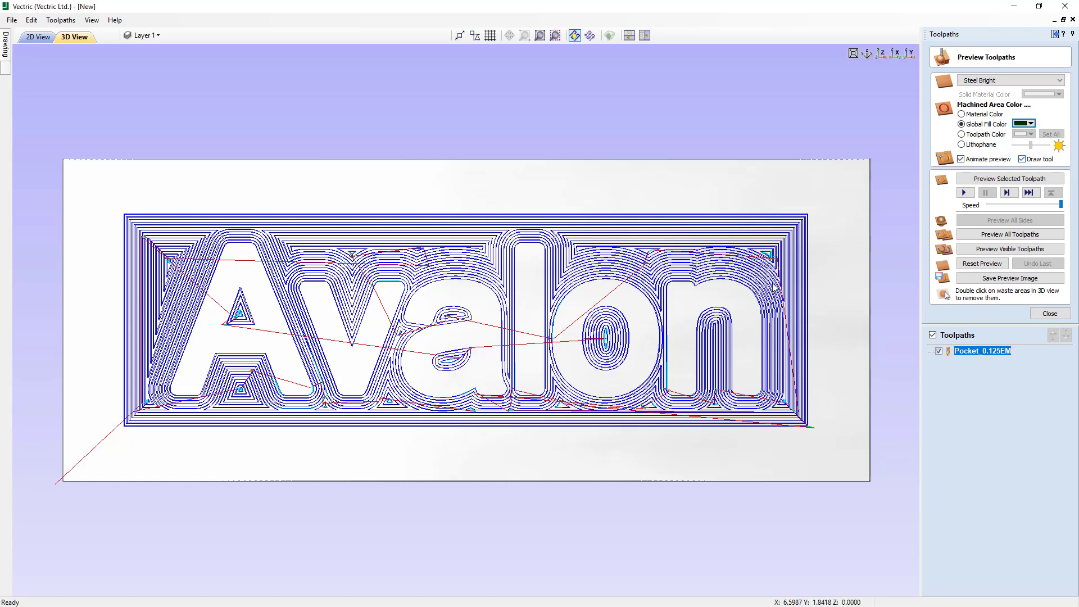
# - Simulate the pocket toolpath on the material, inspect the result at an angle and from above, and close the preview
pyautogui.moveTo(525, 470); pyautogui.dragTo(551, 413)
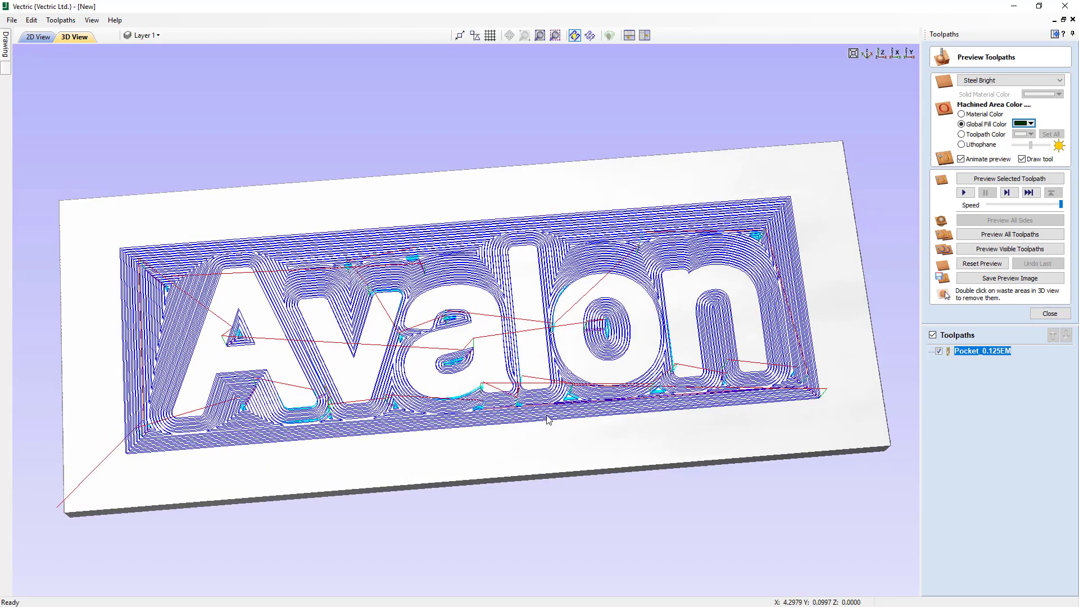
pyautogui.click(1003, 178)
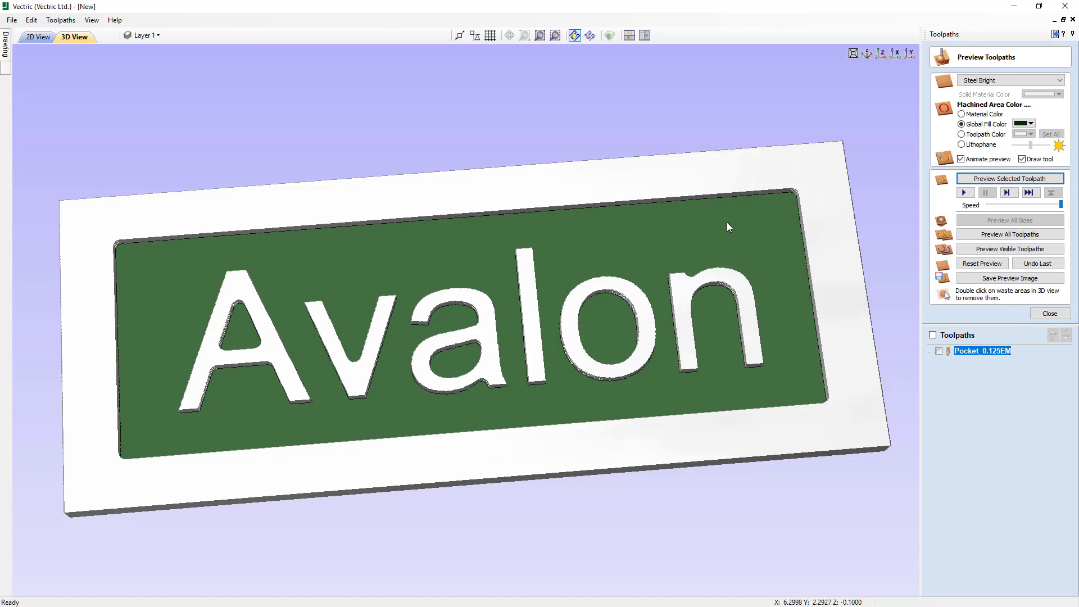
pyautogui.moveTo(543, 342); pyautogui.dragTo(564, 354)
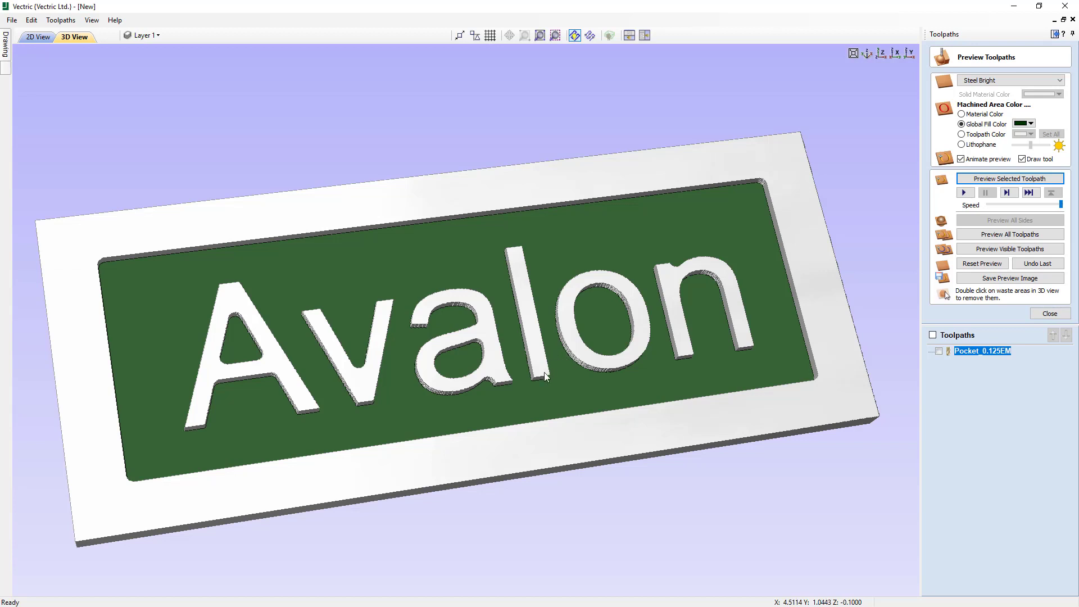
pyautogui.moveTo(543, 372); pyautogui.dragTo(543, 381)
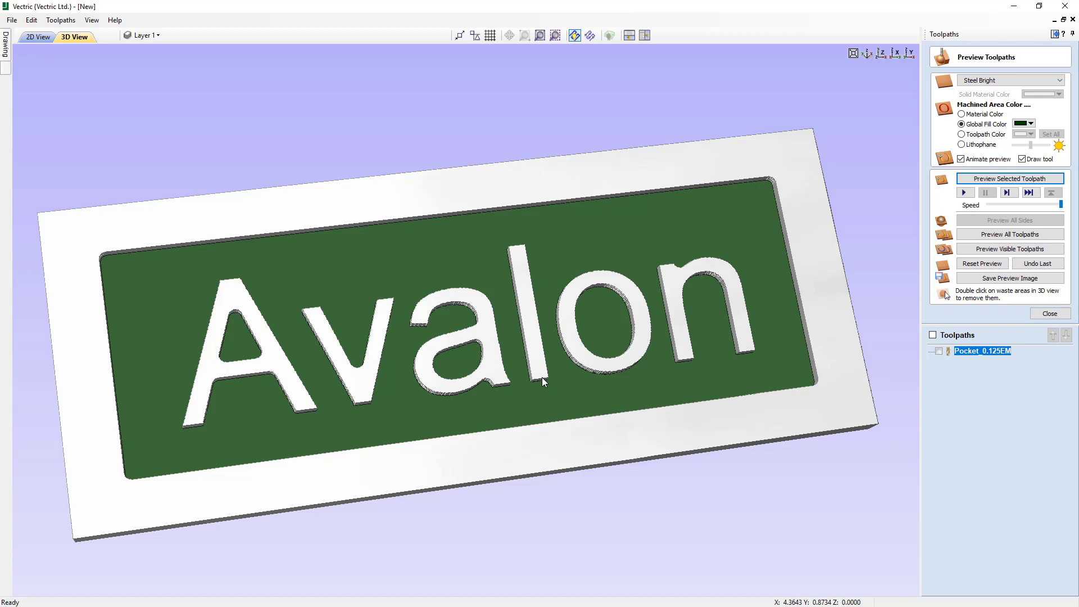
pyautogui.click(881, 52)
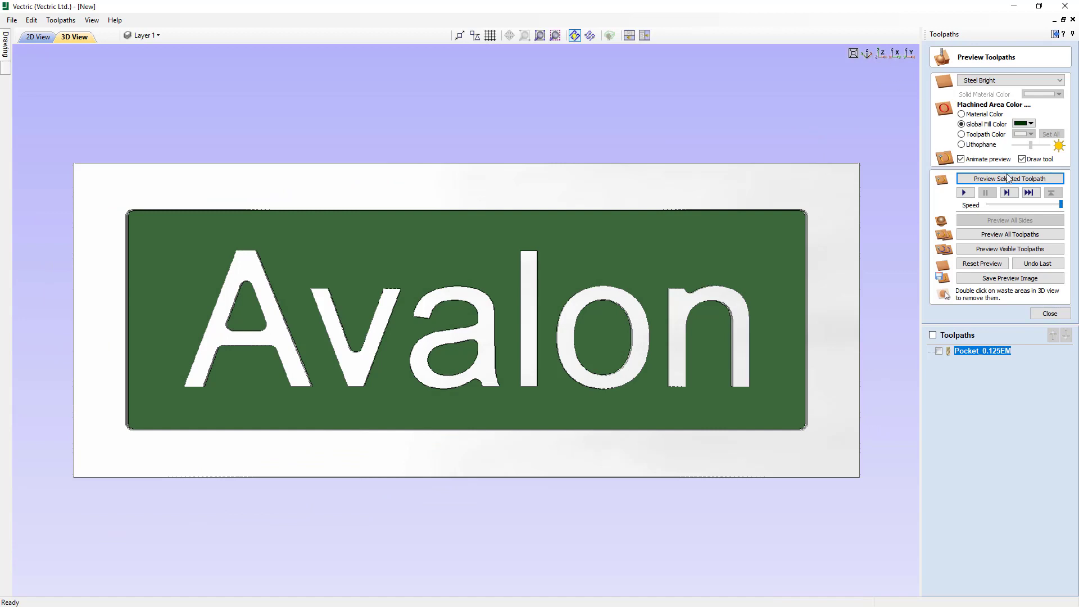
pyautogui.click(1050, 314)
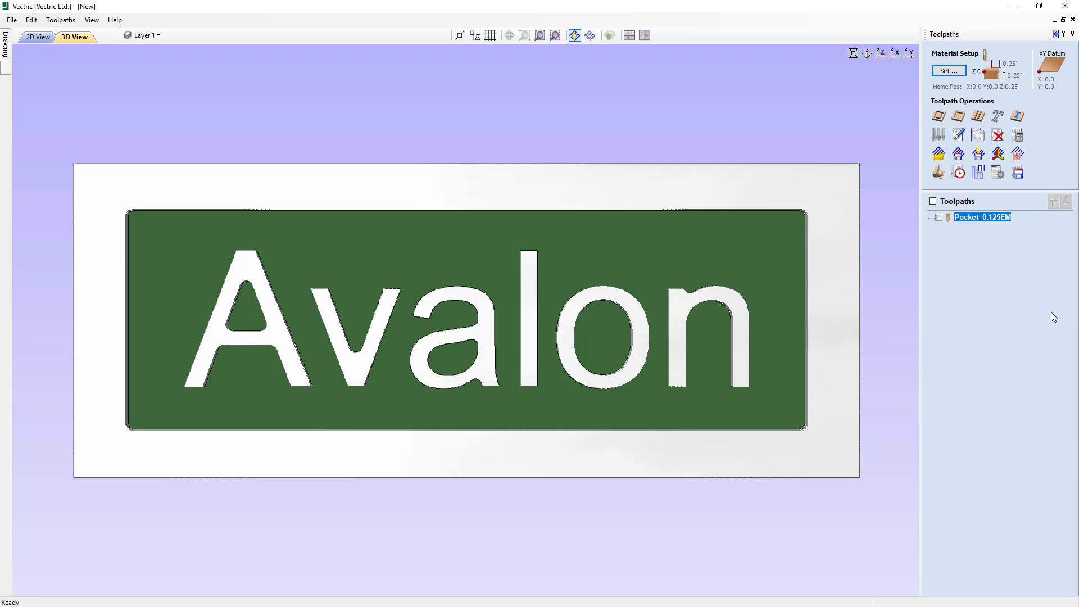
# - Start a 2D profile toolpath on the outer rounded border in the 2D view with a cut depth of 0.25 inches
pyautogui.scroll(1, 581, 556)
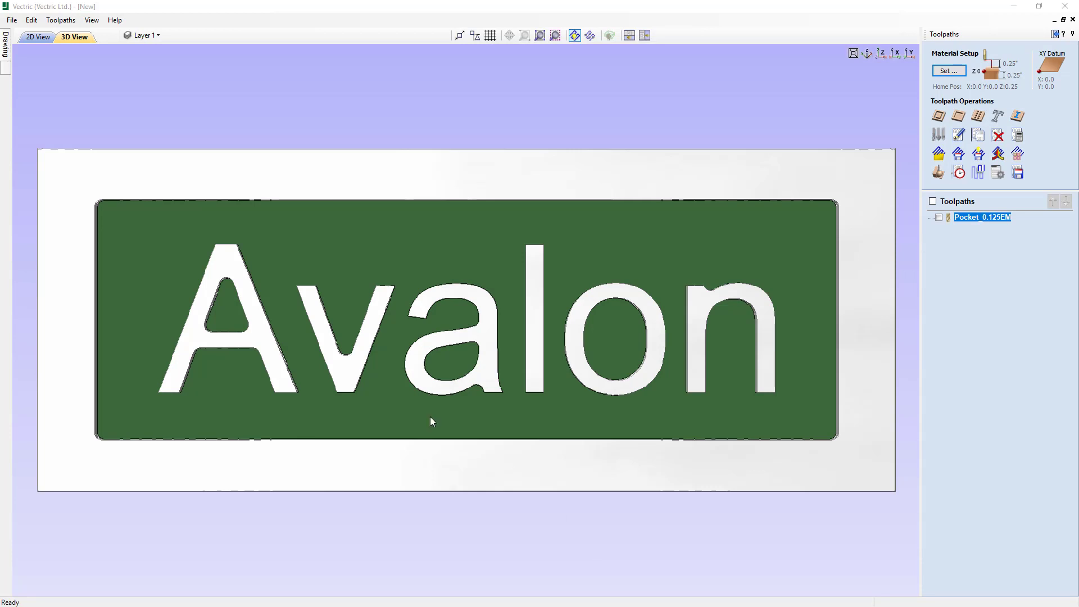
pyautogui.click(36, 38)
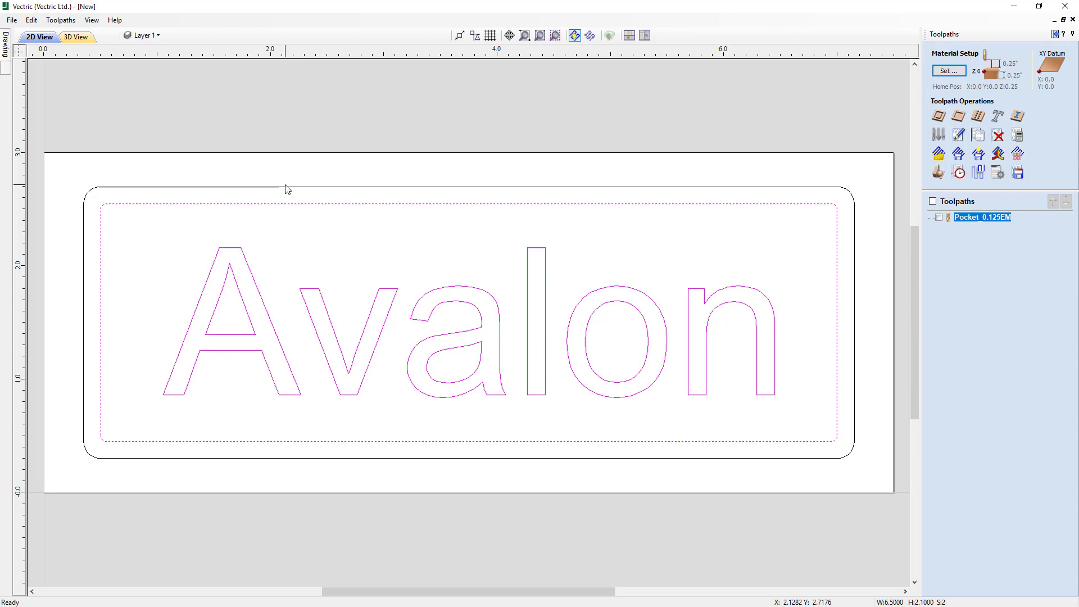
pyautogui.click(114, 188)
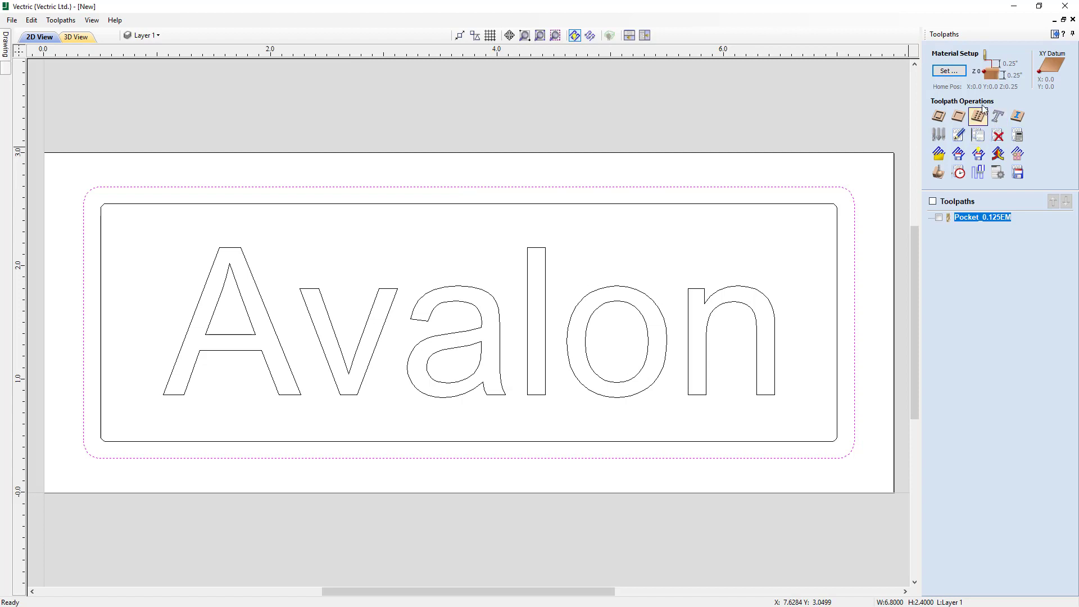
pyautogui.click(939, 117)
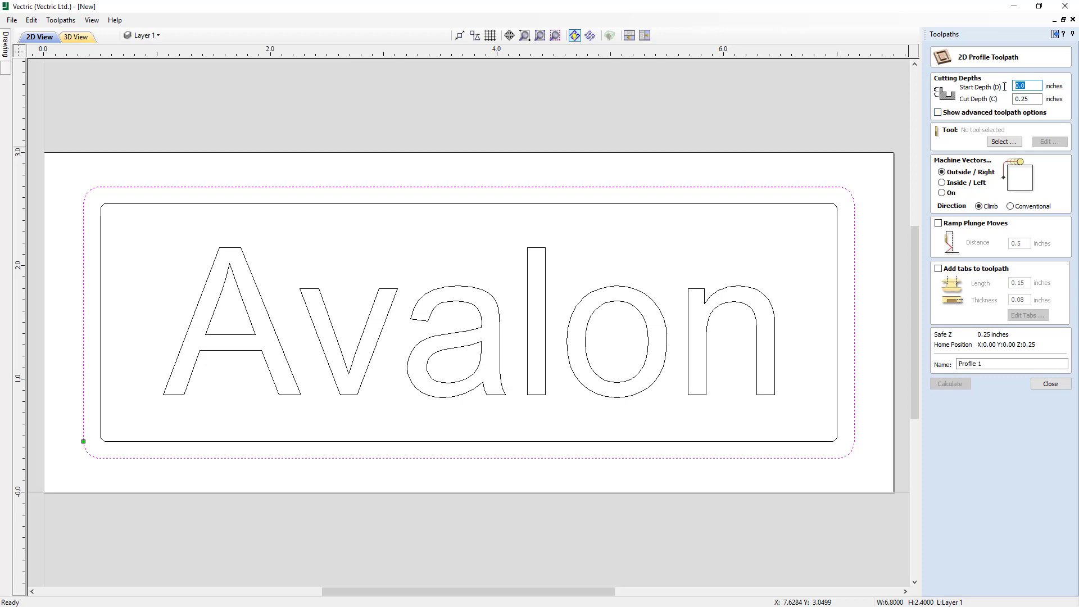
pyautogui.click(1033, 99)
pyautogui.moveTo(1033, 99); pyautogui.dragTo(968, 121)
pyautogui.write('2')
pyautogui.hotkey('ctrl', 'z')
# - Choose the imperial End Mill (1/8") as the tool for the profile toolpath
pyautogui.click(998, 142)
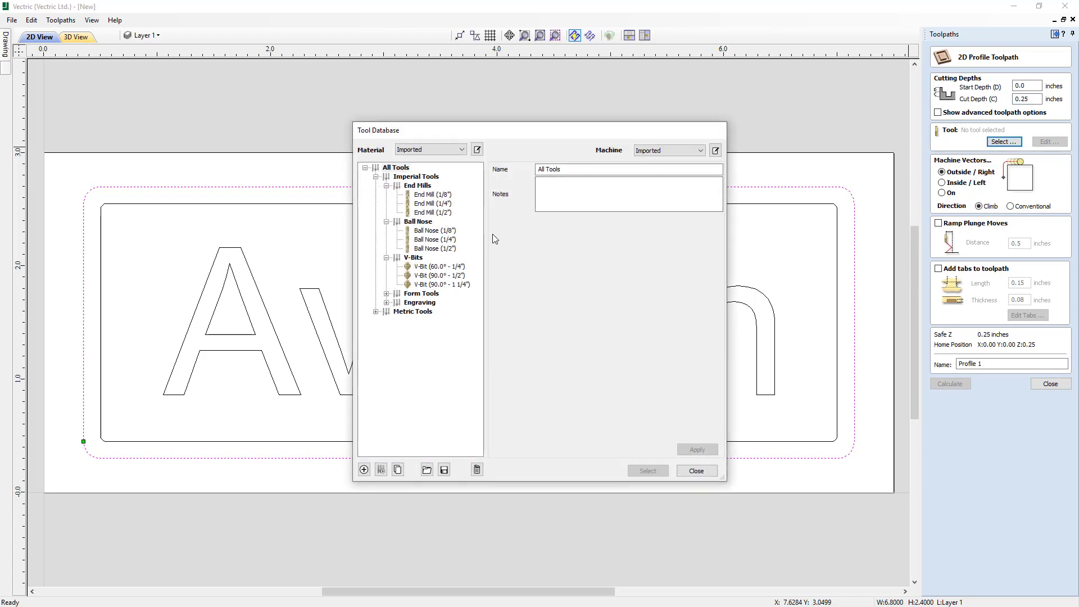
pyautogui.click(437, 194)
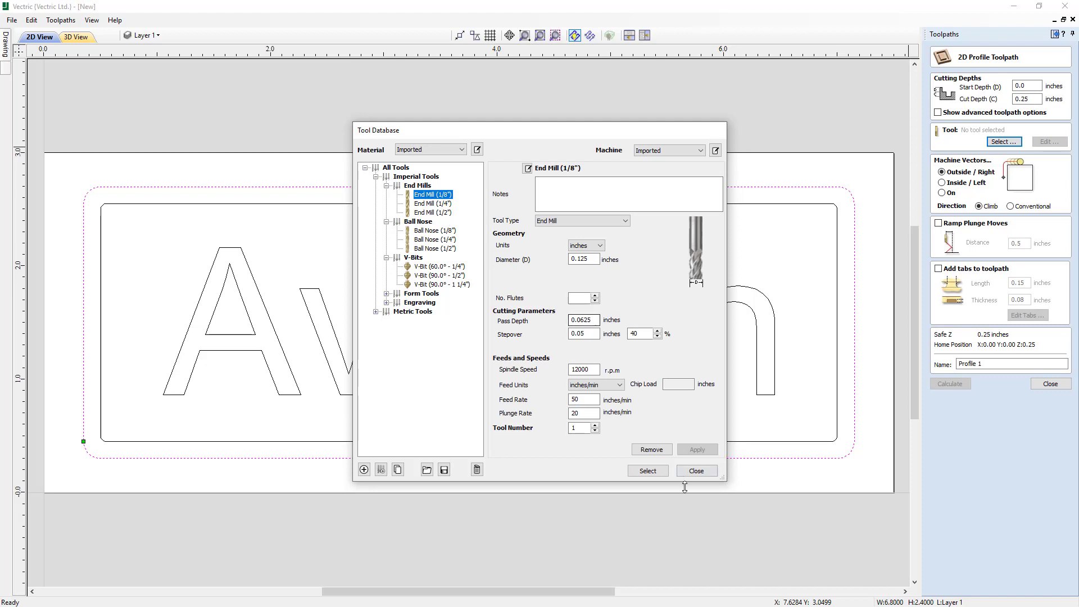
pyautogui.click(652, 473)
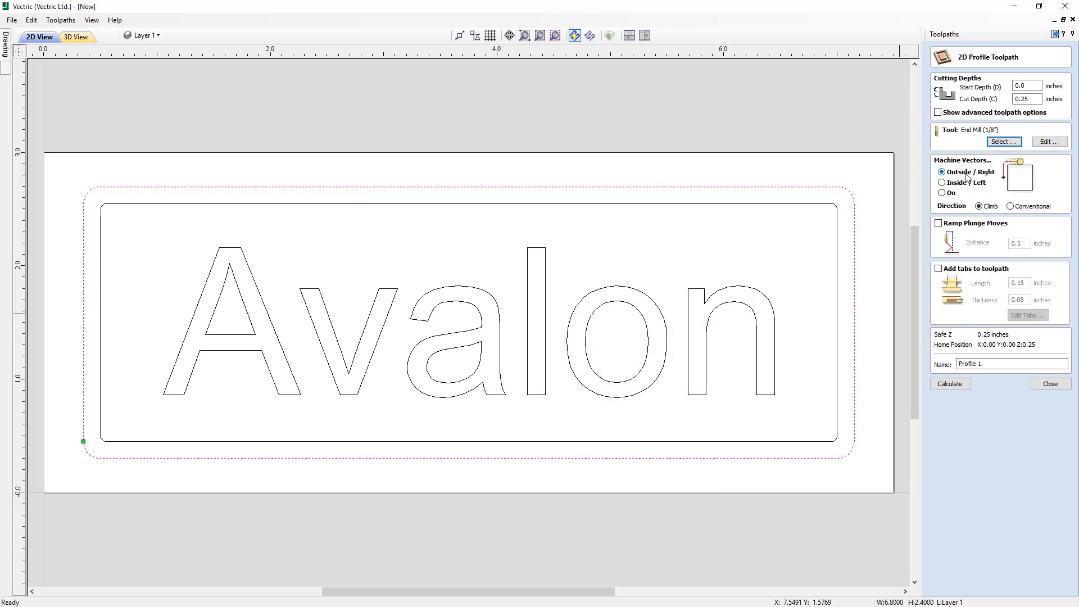
# - Try the Inside / Left, On and Conventional options for the profile cut, and set it back to Outside / Right and Climb
pyautogui.click(942, 183)
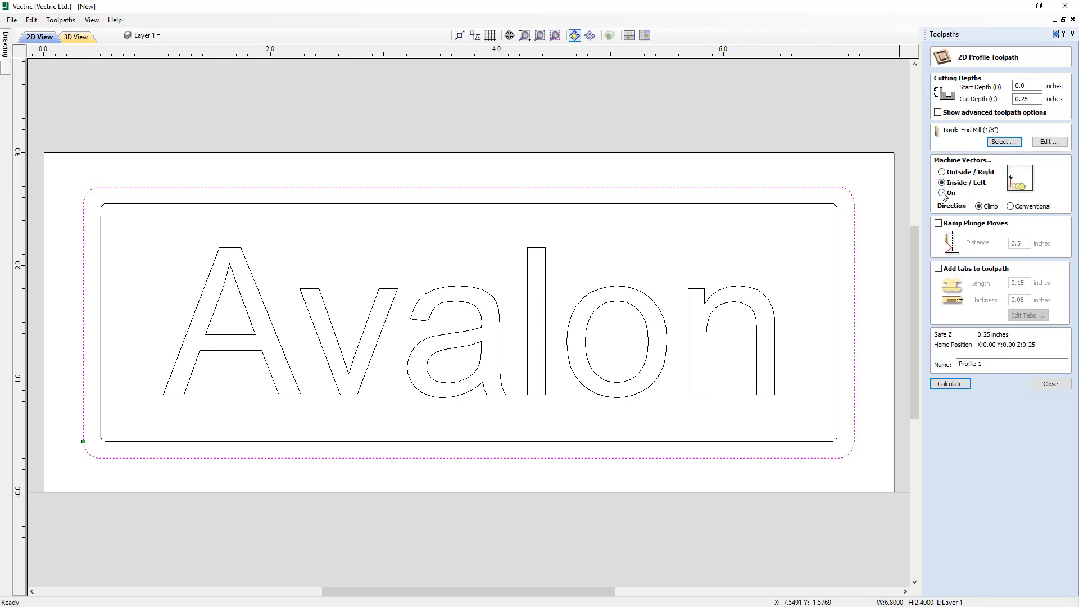
pyautogui.click(942, 193)
pyautogui.click(941, 173)
pyautogui.click(1011, 206)
pyautogui.click(983, 206)
# - Enable 0.5 inch ramp plunge moves and add tabs 0.15 inches long and 0.08 inches thick to the profile toolpath
pyautogui.click(939, 224)
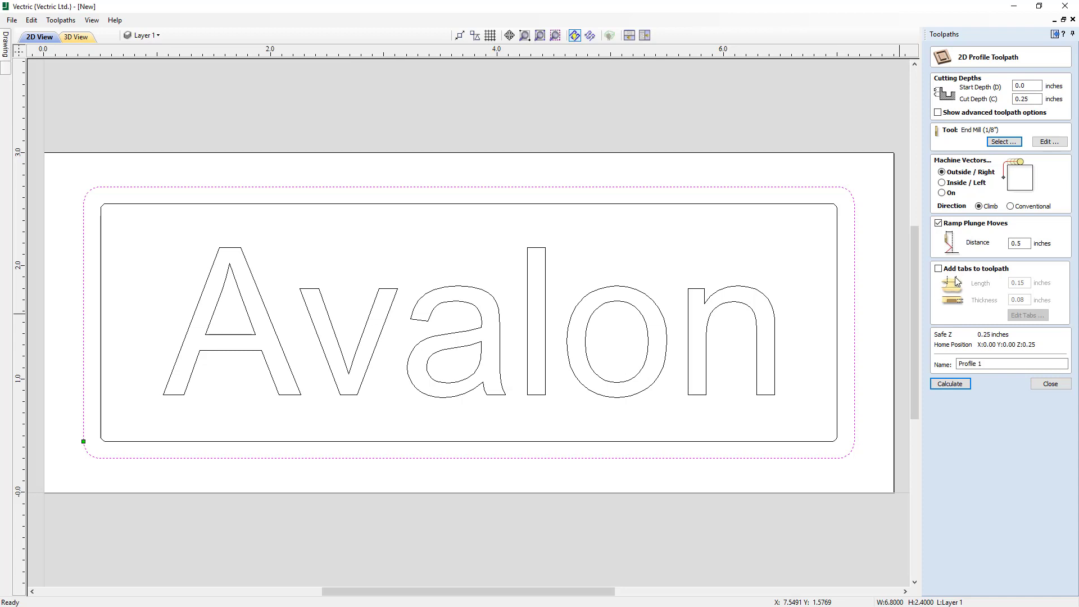
pyautogui.click(938, 269)
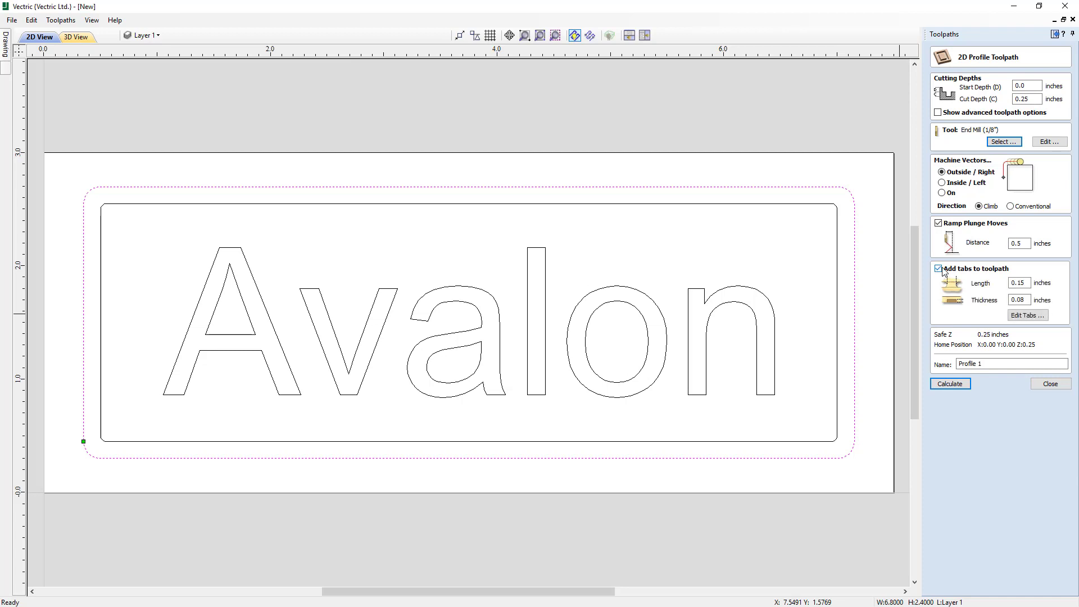
pyautogui.moveTo(1028, 285); pyautogui.dragTo(1009, 284)
pyautogui.write('0.15')
pyautogui.moveTo(1032, 300); pyautogui.dragTo(1010, 300)
pyautogui.write('0.08')
# - Place a constant number of 4 tabs along the outer border
pyautogui.click(1014, 319)
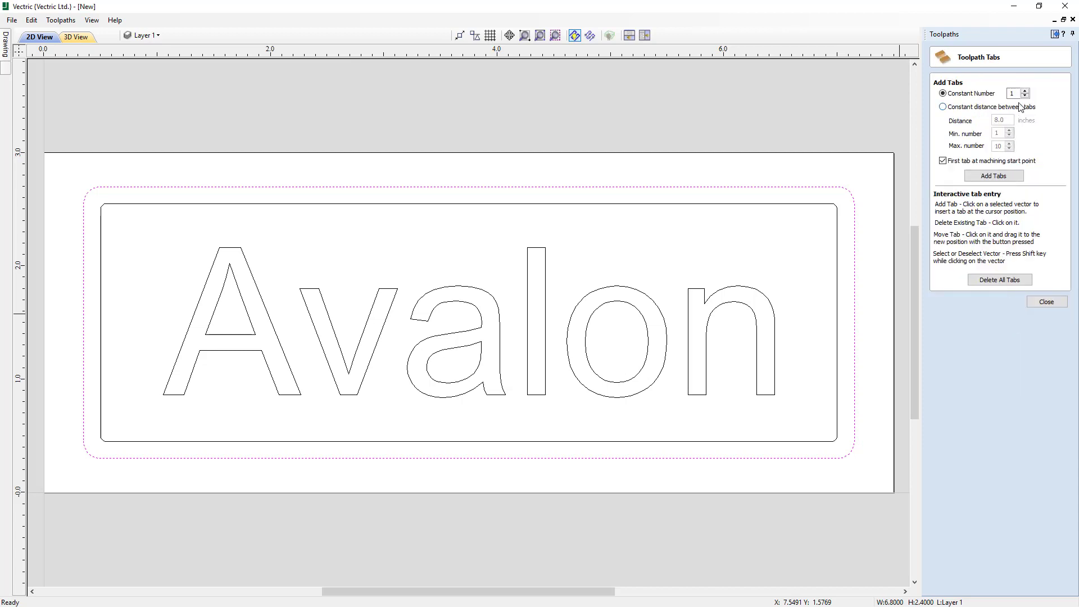
pyautogui.click(1025, 92)
pyautogui.click(1025, 92)
pyautogui.click(988, 177)
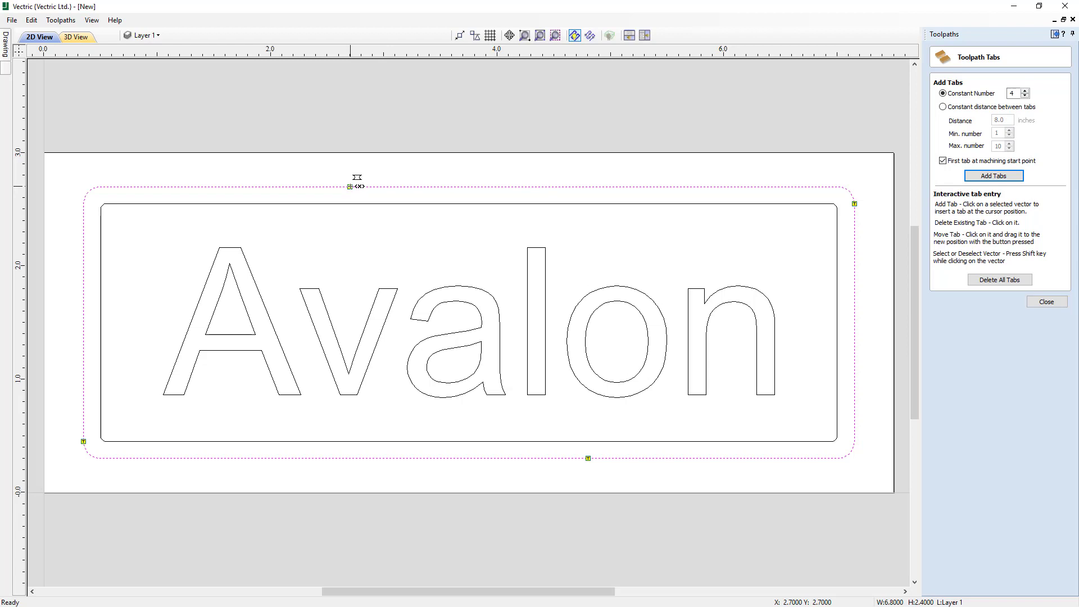
# - Move the tabs to about the middle of each of the border's four sides and finish editing the tabs
pyautogui.moveTo(350, 186); pyautogui.dragTo(471, 187)
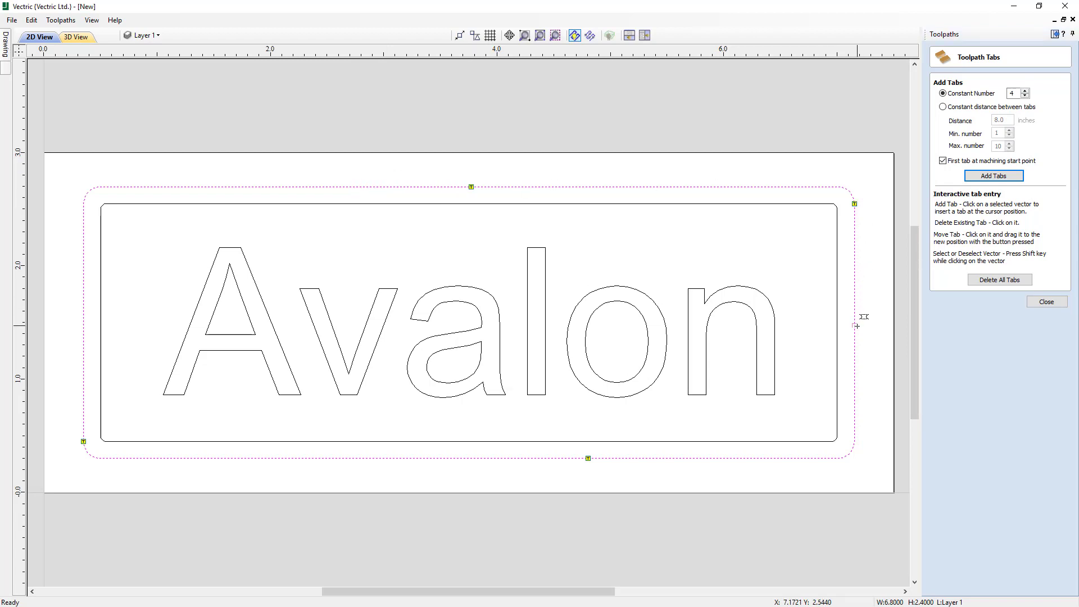
pyautogui.moveTo(855, 325); pyautogui.dragTo(855, 326)
pyautogui.moveTo(489, 457); pyautogui.dragTo(484, 458)
pyautogui.moveTo(80, 430); pyautogui.dragTo(83, 330)
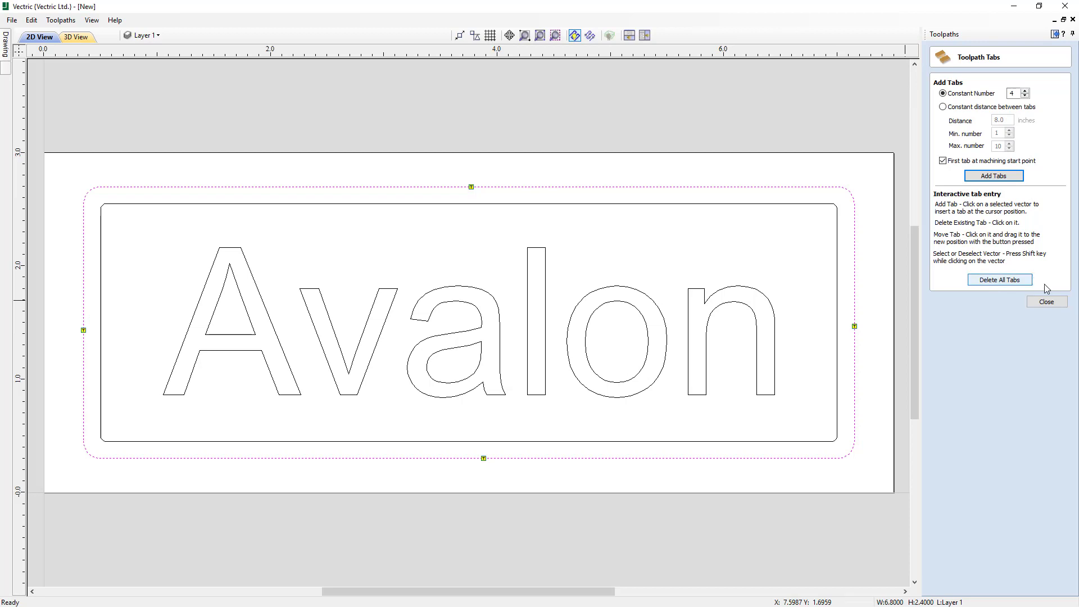
pyautogui.click(1048, 301)
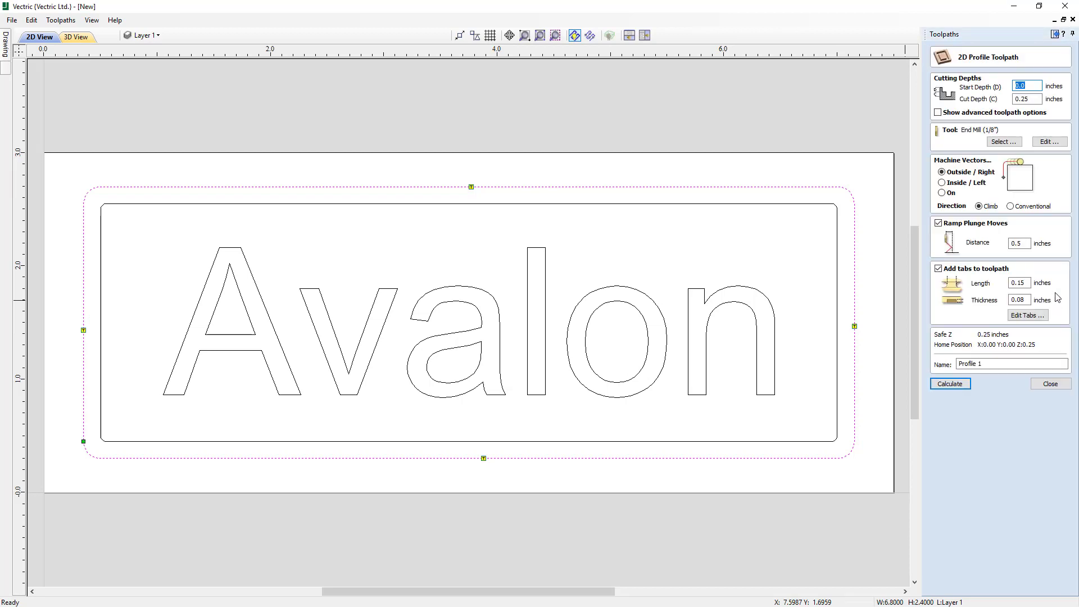
# - Name the toolpath Profile_0.125EM and calculate it
pyautogui.doubleClick(978, 364)
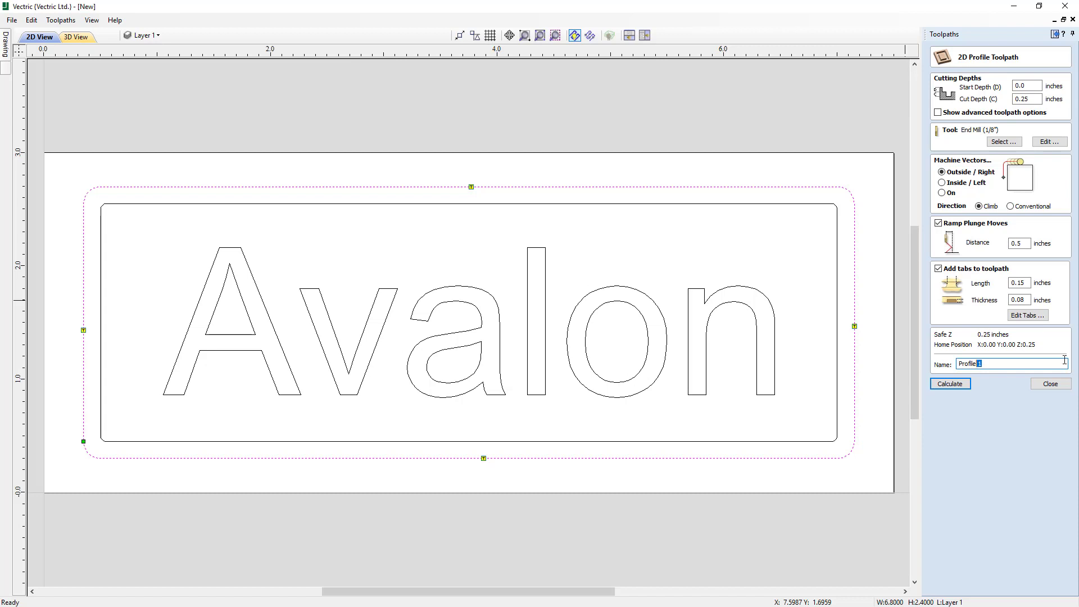
pyautogui.press('BackSpace')
pyautogui.write('0.125EM')
pyautogui.click(950, 387)
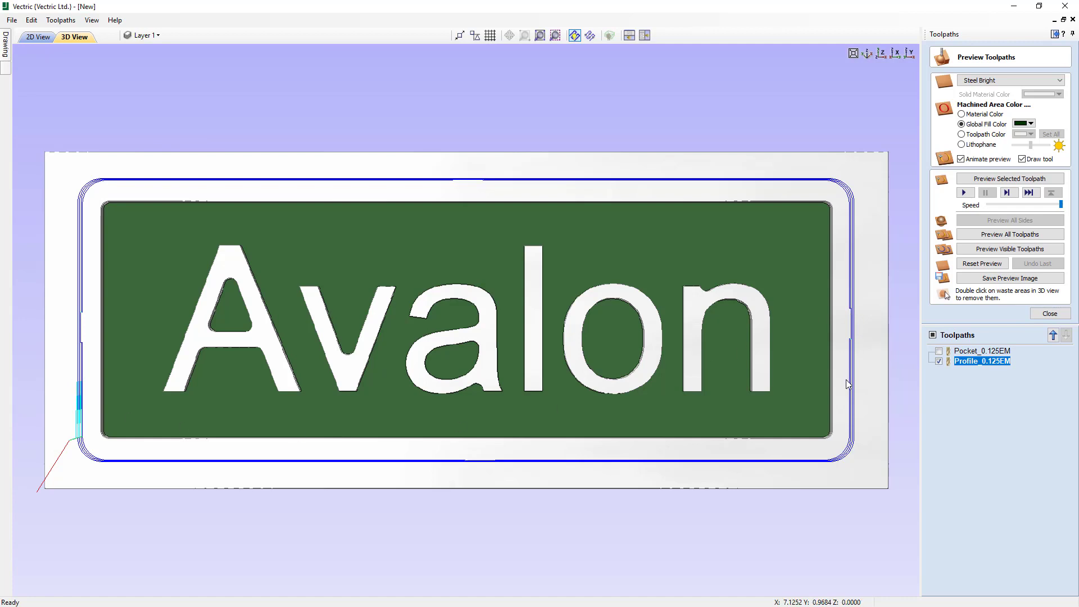
# - Simulate the profile toolpath on the material and inspect the cutout and its tabs at an angle
pyautogui.moveTo(848, 383); pyautogui.dragTo(848, 304)
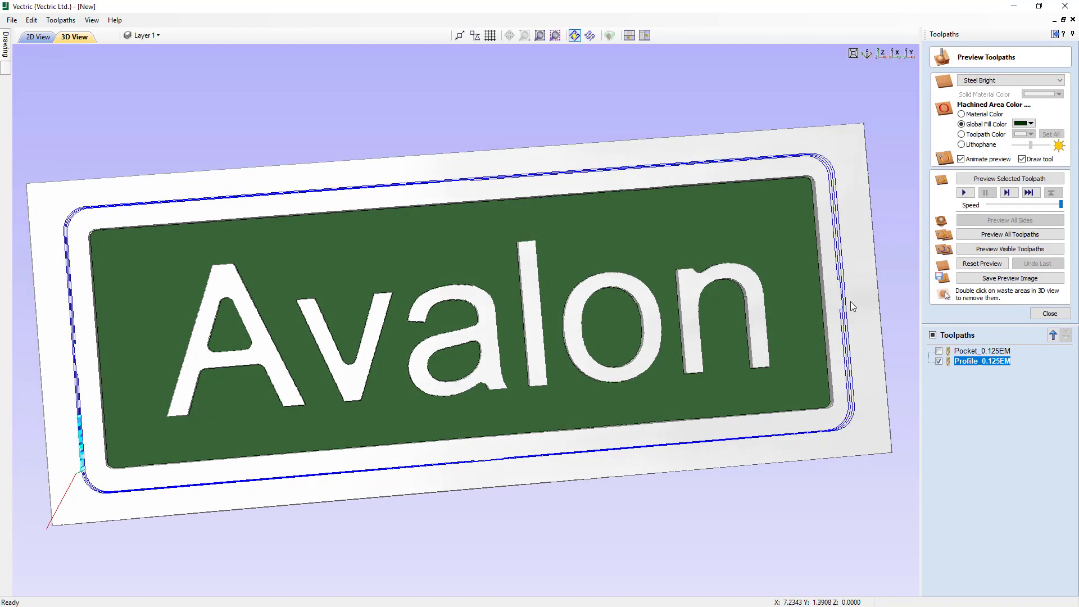
pyautogui.click(989, 181)
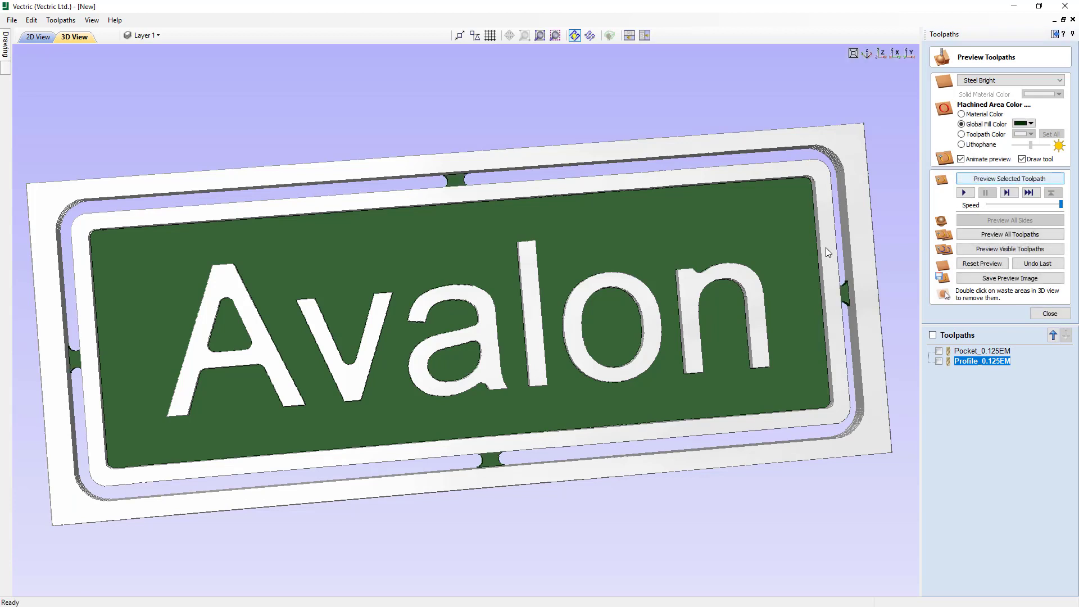
pyautogui.moveTo(542, 379); pyautogui.dragTo(539, 326)
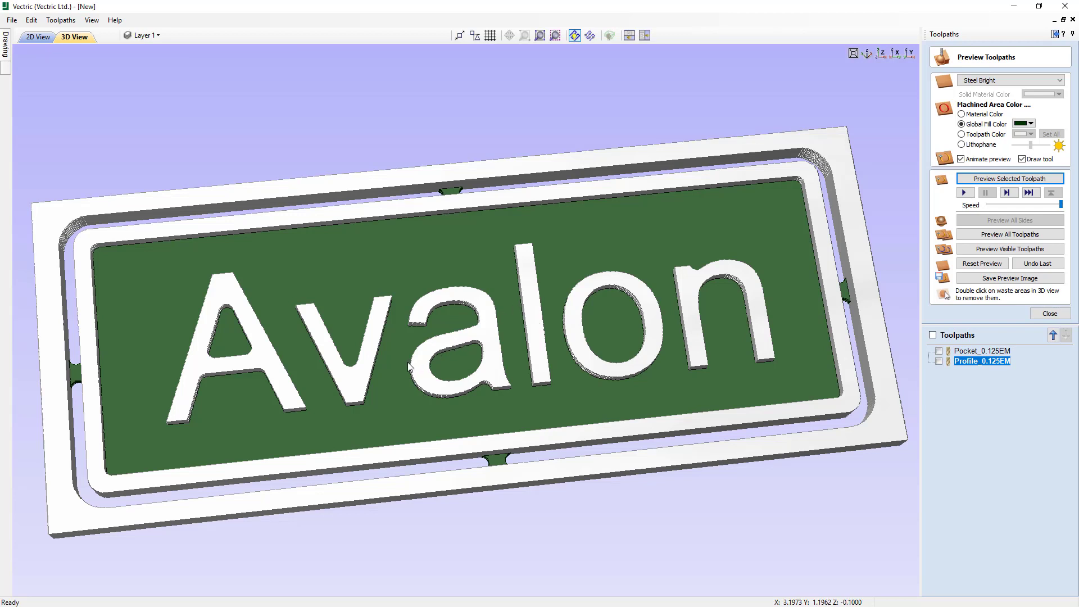
pyautogui.moveTo(409, 357); pyautogui.dragTo(481, 375)
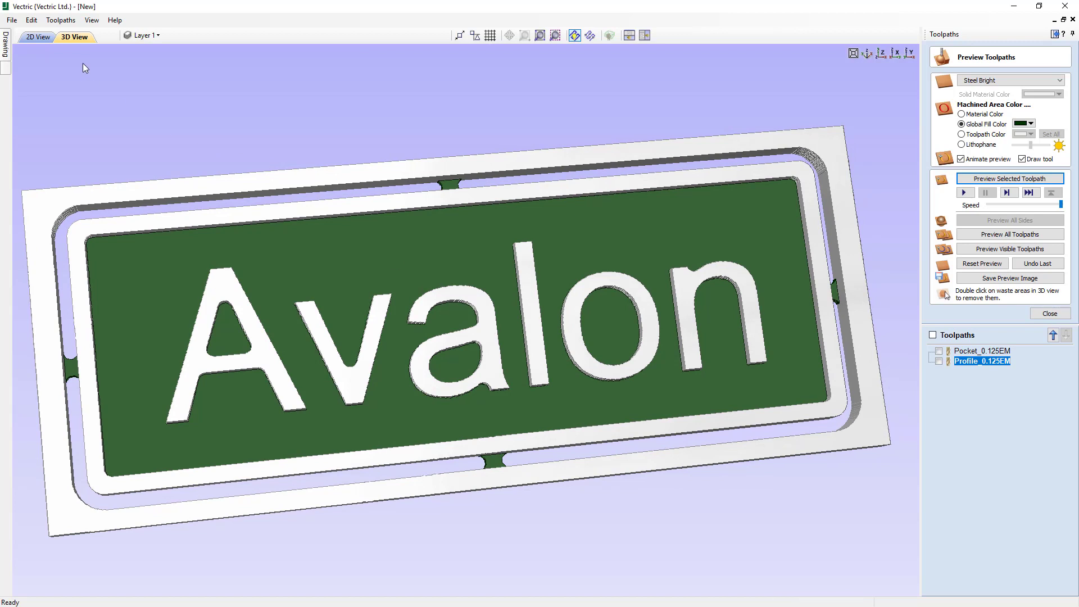
pyautogui.click(94, 21)
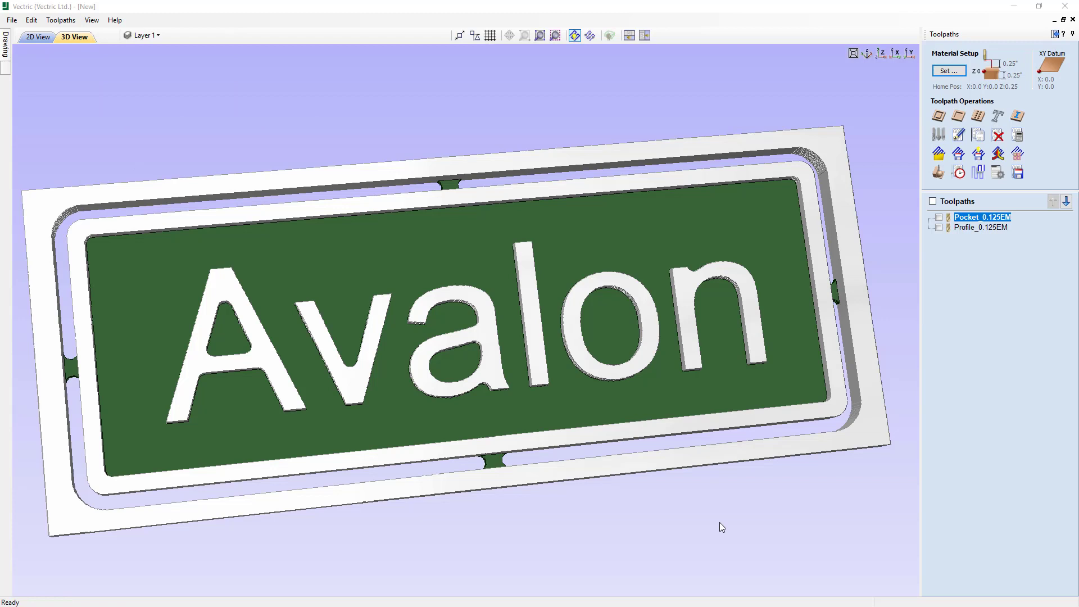
# - Open the toolpath saving options, turn off output of all visible toolpaths to one file, and browse the available post processors
pyautogui.click(1019, 174)
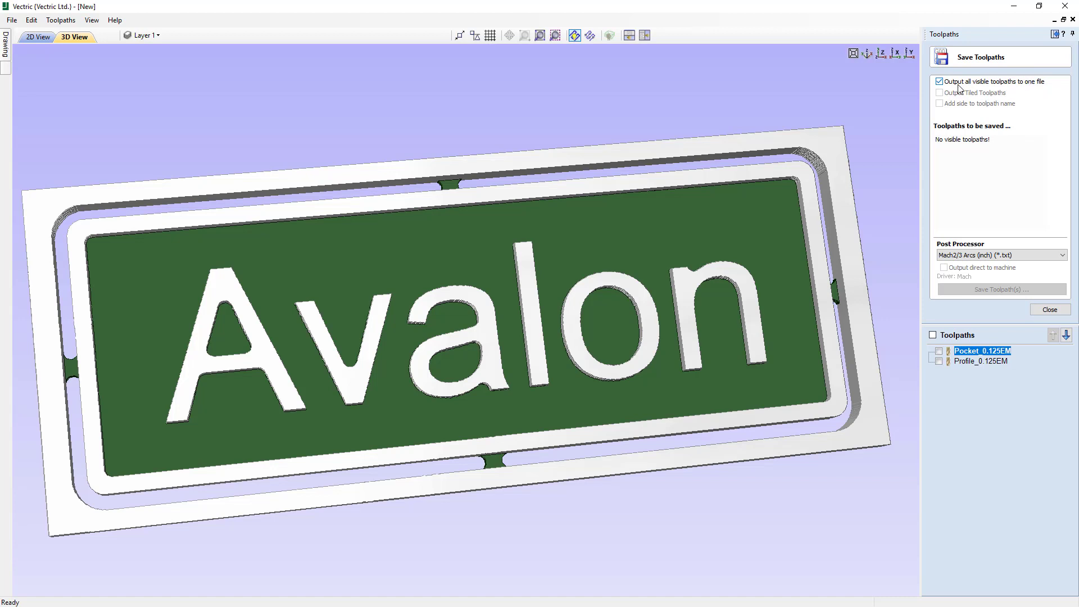
pyautogui.click(940, 82)
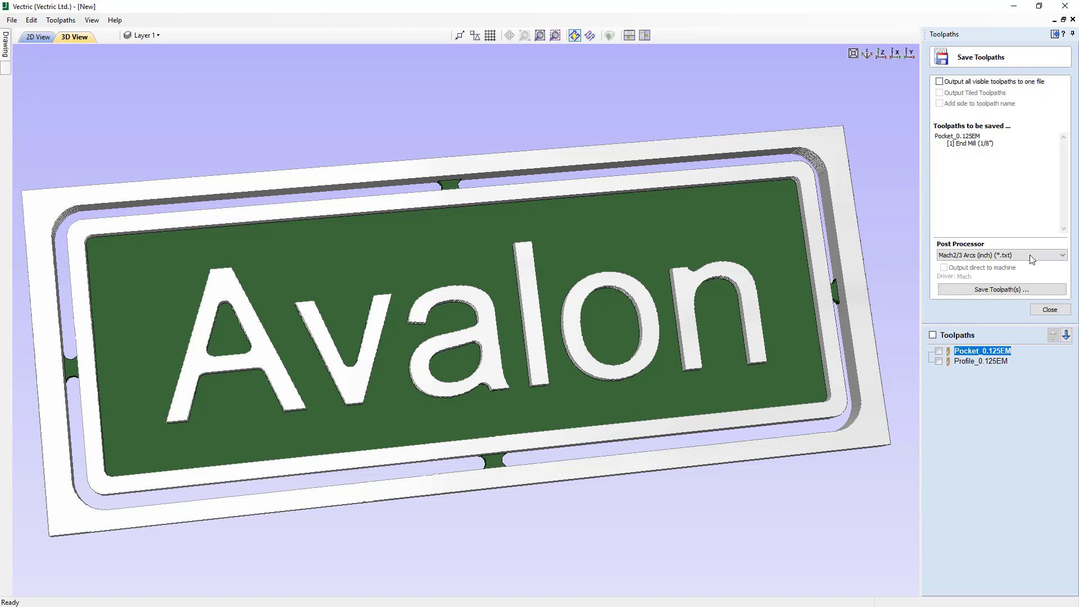
pyautogui.click(955, 257)
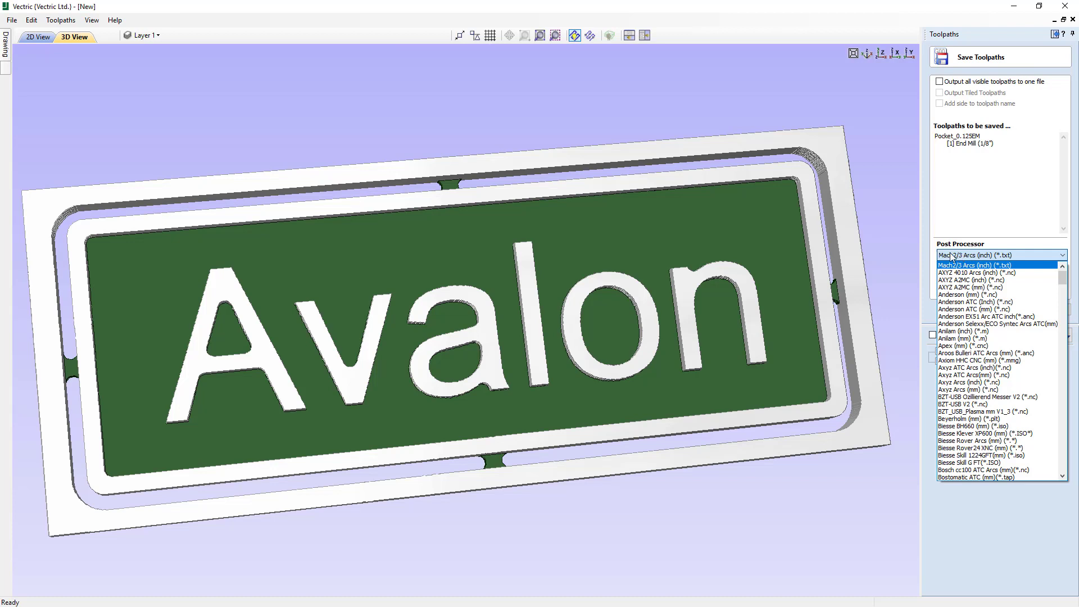
pyautogui.click(956, 258)
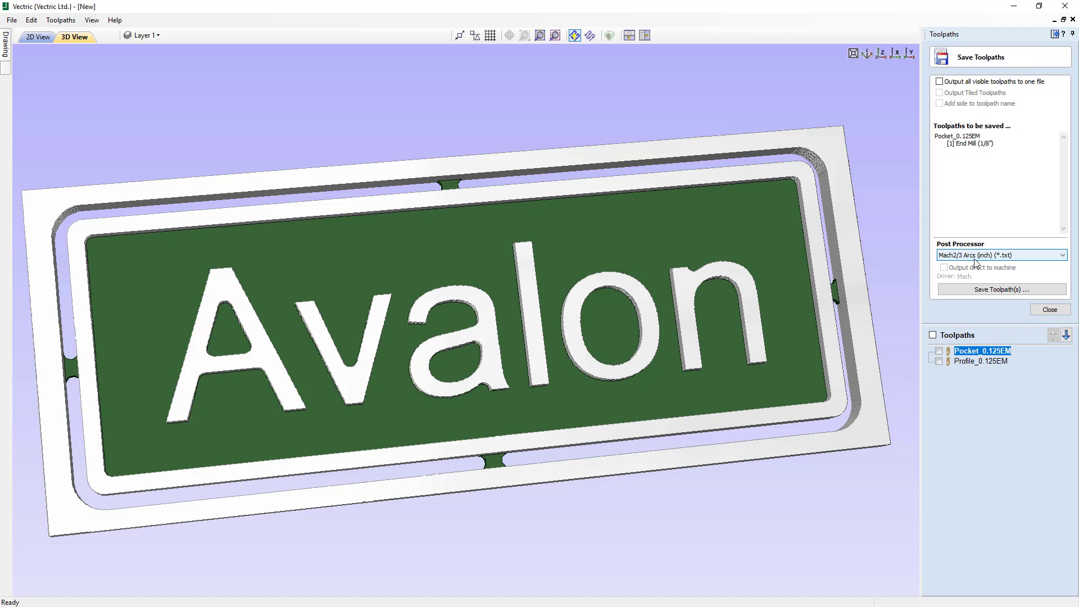
# - Show the pocket toolpath on the model and hide it again
pyautogui.click(939, 352)
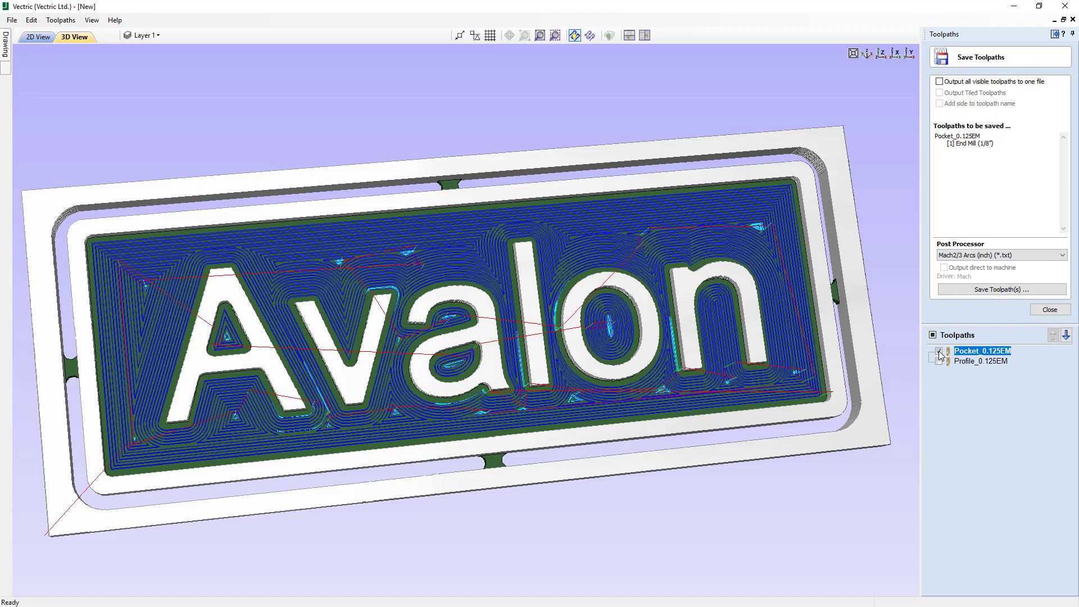
pyautogui.click(939, 352)
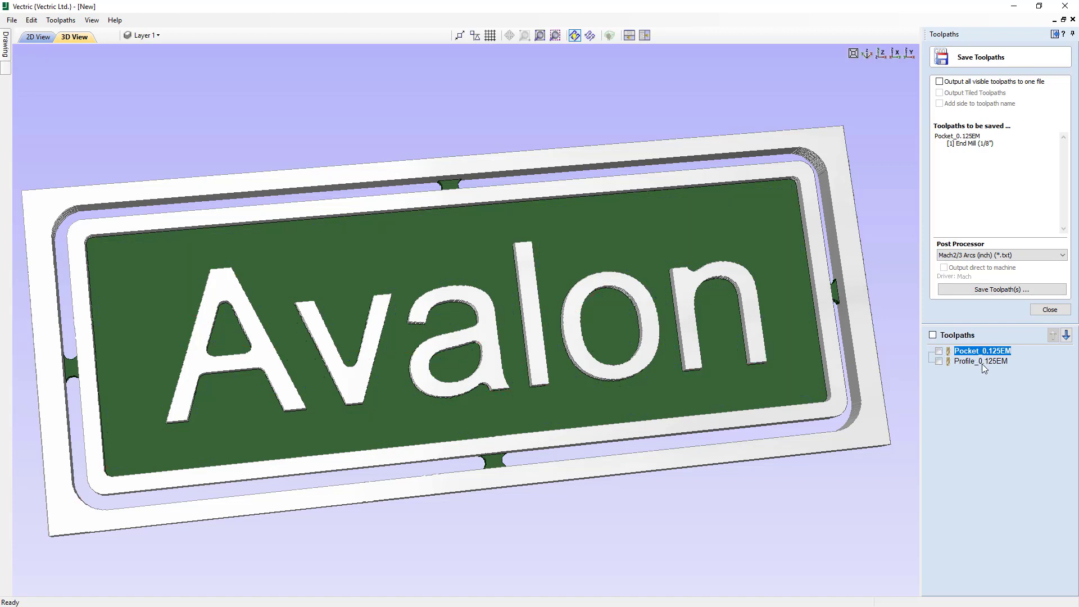
pyautogui.moveTo(982, 363)
# - Turn on output of all visible toolpaths to one file and make both the pocket and profile toolpaths visible
pyautogui.click(939, 81)
pyautogui.click(939, 81)
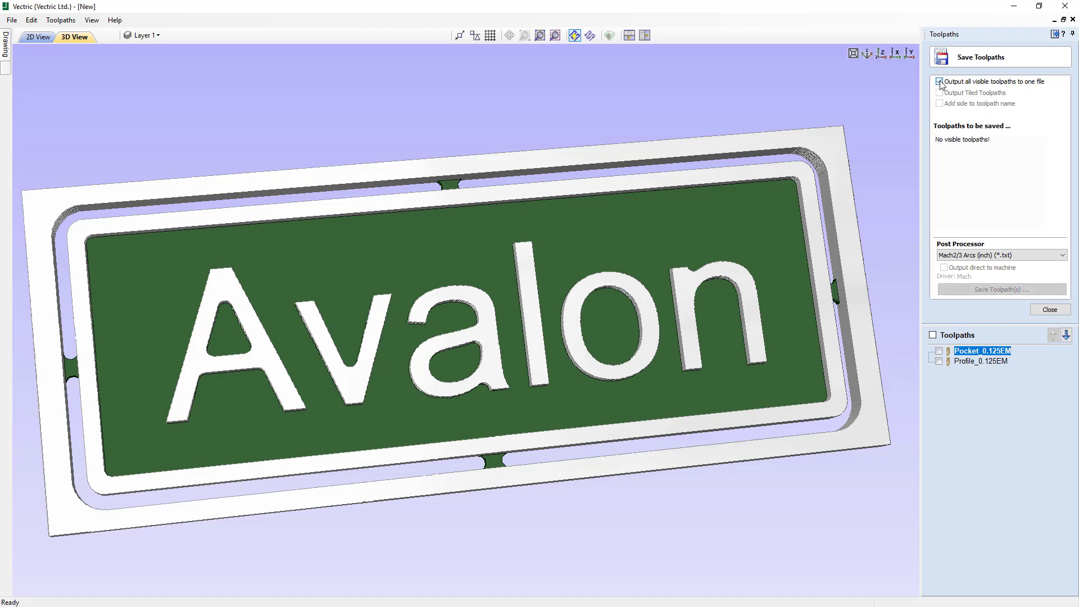
pyautogui.click(939, 351)
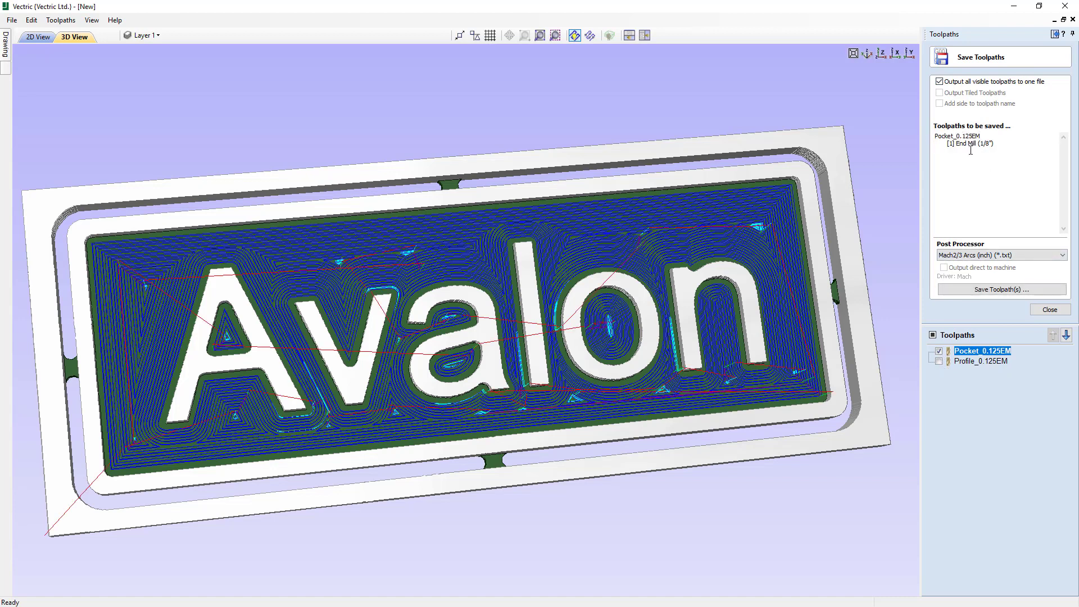
pyautogui.click(939, 361)
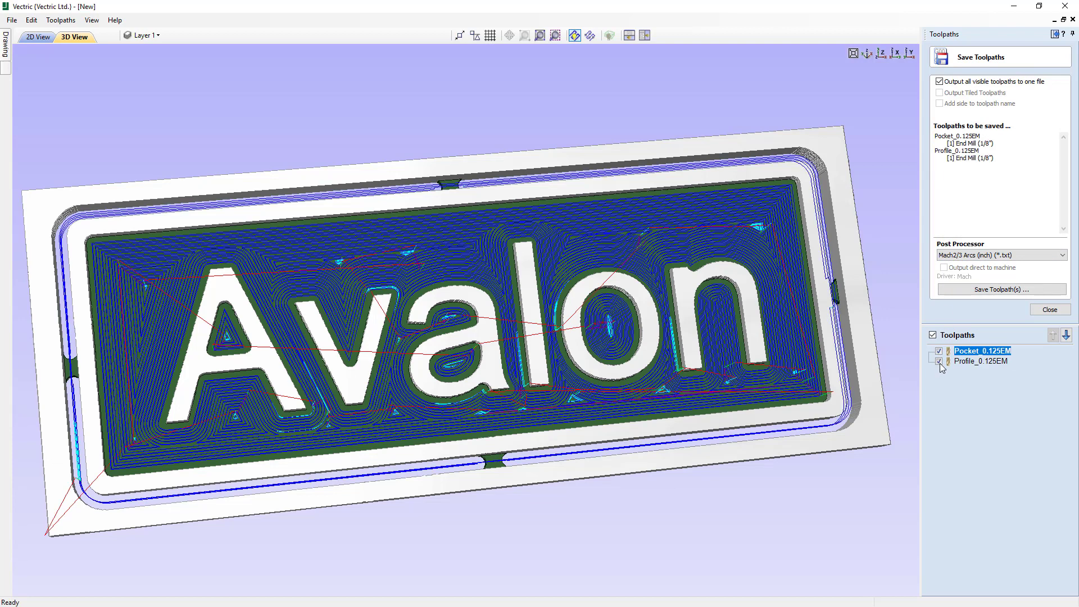
# - Start saving both toolpaths to one file, cancel the save, and hide the pocket and profile toolpaths
pyautogui.click(971, 290)
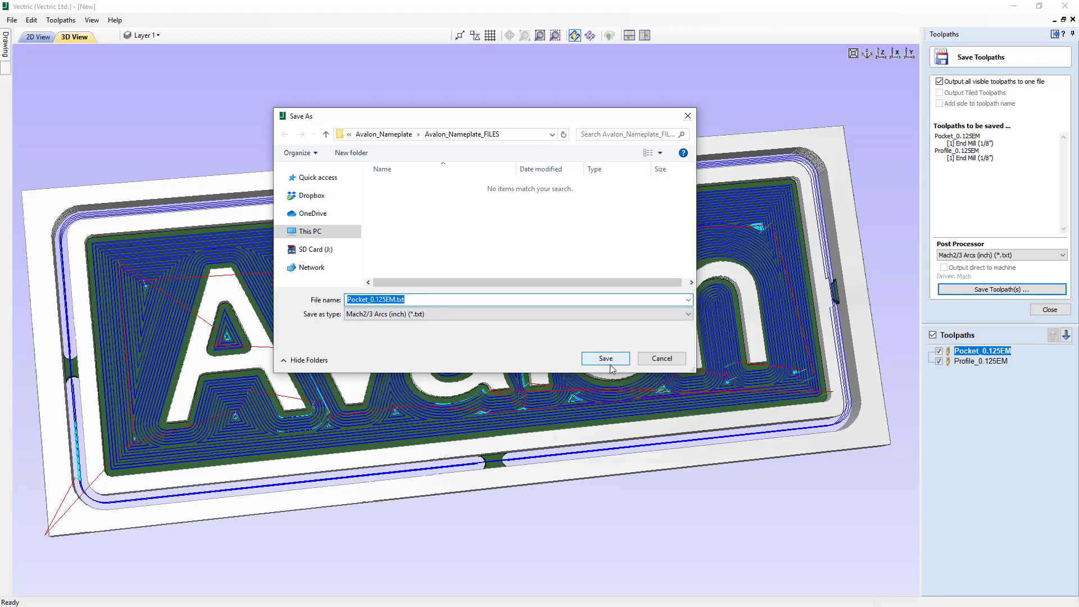
pyautogui.click(651, 361)
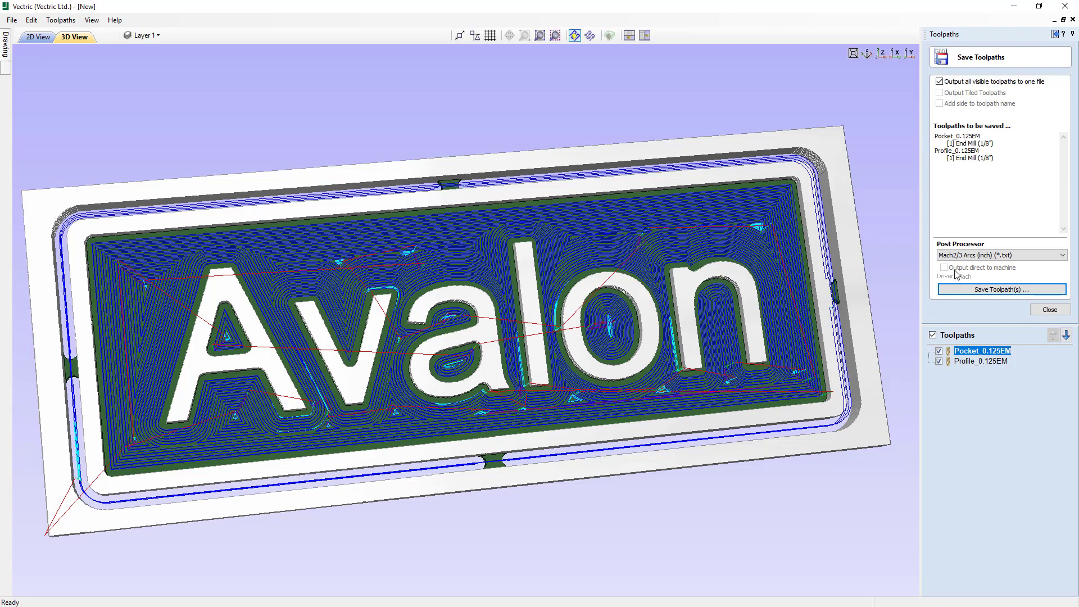
pyautogui.click(939, 351)
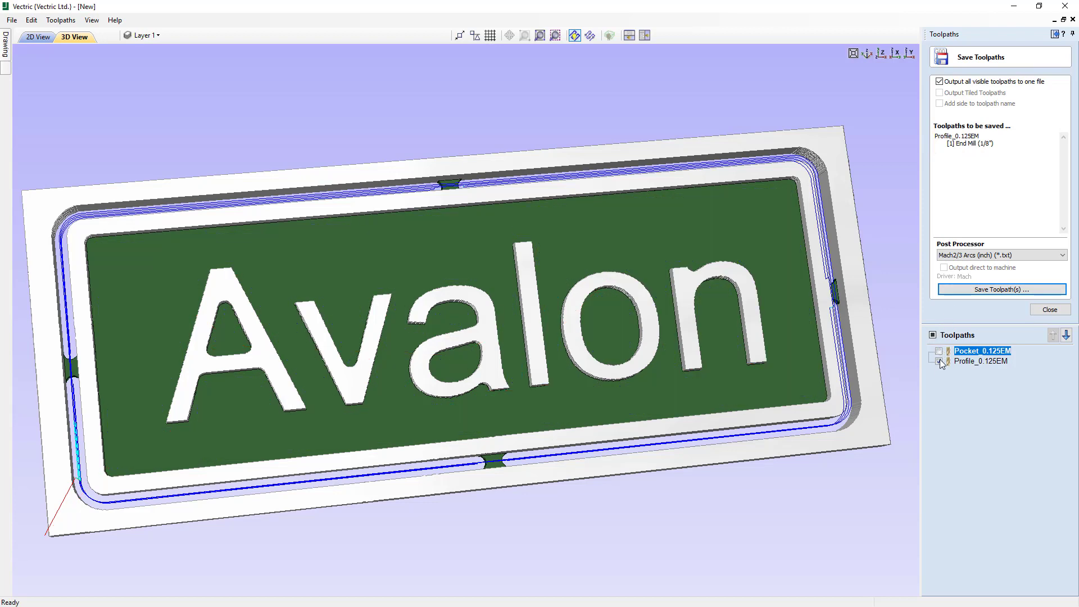
pyautogui.click(938, 361)
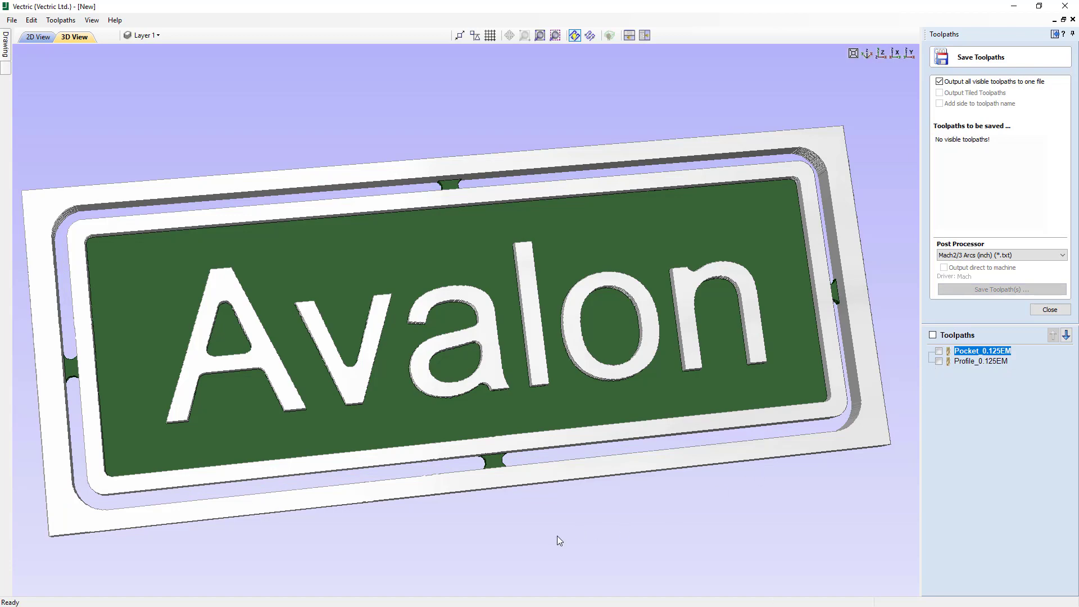